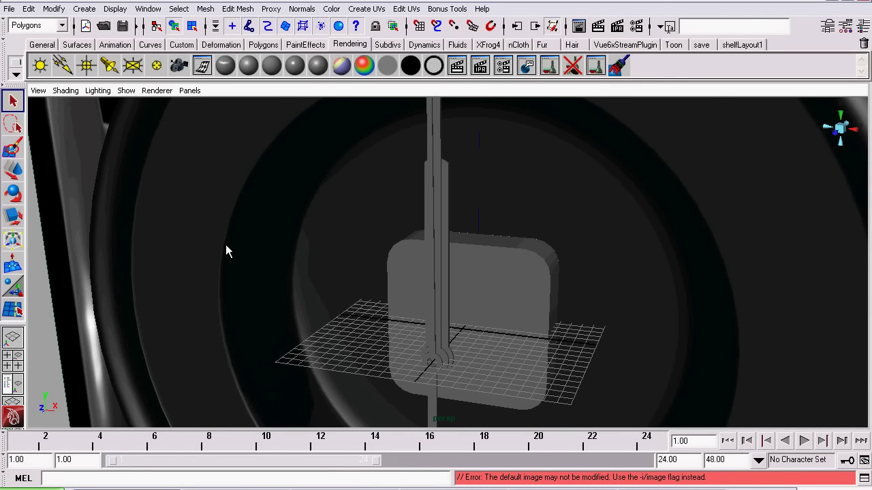
# Create a polygon pipe primitive at the centre of the clock hands
pyautogui.keyDown('alt'); pyautogui.moveTo(352, 266); pyautogui.dragTo(470, 260); pyautogui.keyUp('alt')
pyautogui.keyDown('alt'); pyautogui.moveTo(708, 271); pyautogui.dragTo(330, 256, button='right'); pyautogui.keyUp('alt')
pyautogui.keyDown('alt'); pyautogui.moveTo(329, 256); pyautogui.dragTo(361, 228); pyautogui.keyUp('alt')
pyautogui.keyDown('alt'); pyautogui.moveTo(362, 228); pyautogui.dragTo(416, 293, button='right'); pyautogui.keyUp('alt')
pyautogui.keyDown('alt'); pyautogui.moveTo(403, 309); pyautogui.dragTo(499, 114, button='middle'); pyautogui.keyUp('alt')
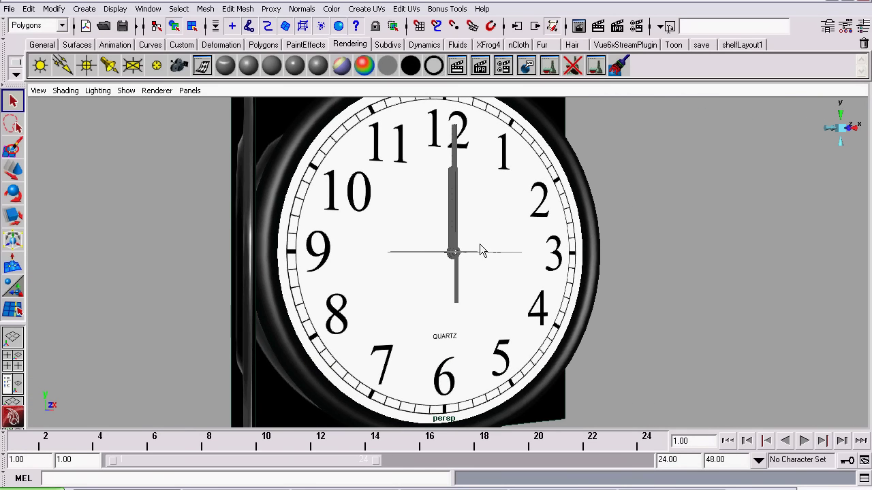
pyautogui.keyDown('alt'); pyautogui.moveTo(481, 251); pyautogui.dragTo(461, 239, button='right'); pyautogui.keyUp('alt')
pyautogui.keyDown('alt'); pyautogui.moveTo(461, 239); pyautogui.dragTo(212, 292); pyautogui.keyUp('alt')
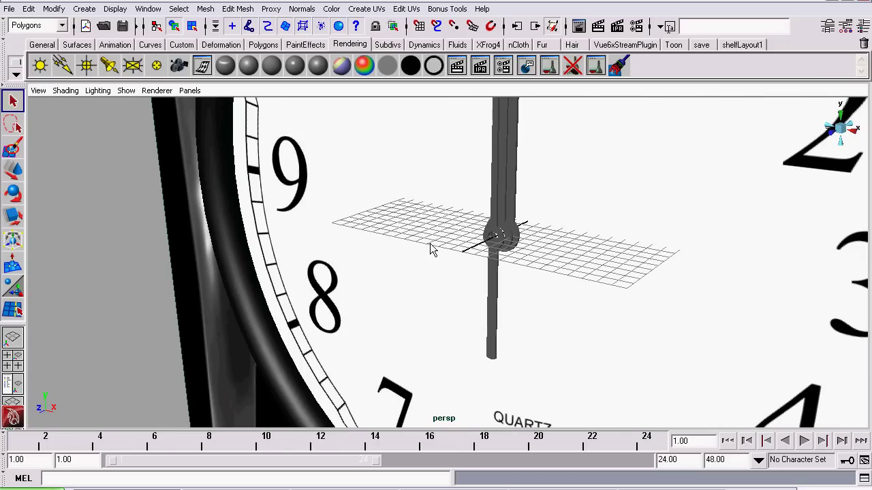
pyautogui.click(83, 9)
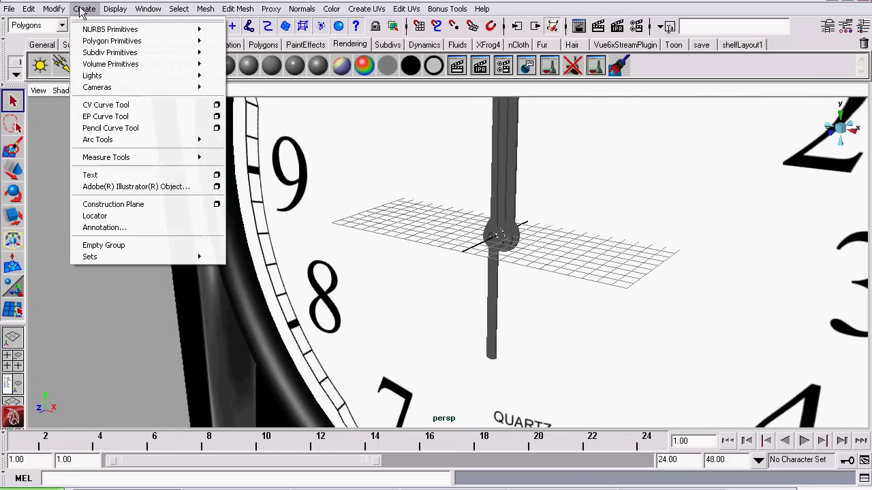
pyautogui.moveTo(112, 41)
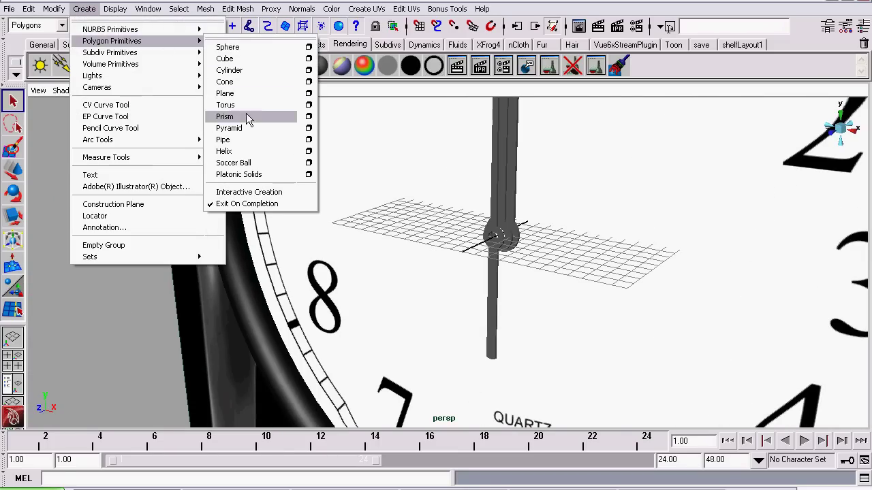
pyautogui.click(244, 141)
# Move the new pipe along the Z axis back toward the hubs of the clock hands
pyautogui.click(12, 175)
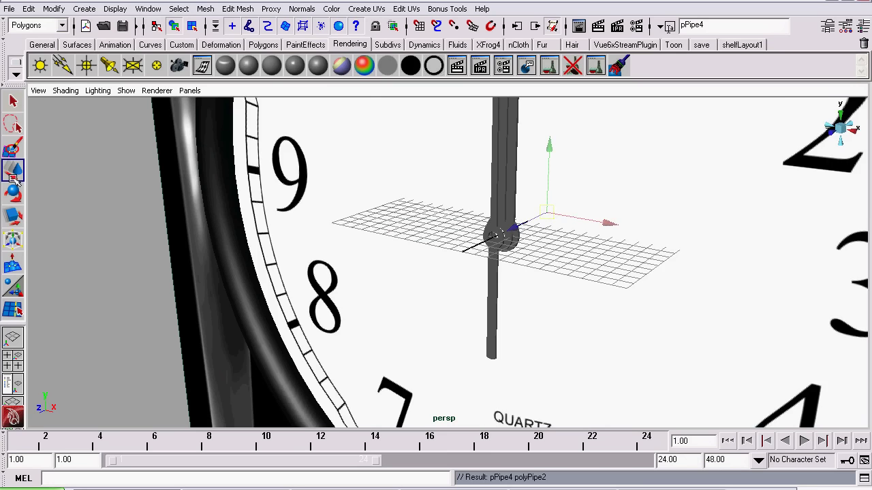
pyautogui.keyDown('alt'); pyautogui.moveTo(510, 207); pyautogui.dragTo(407, 223); pyautogui.keyUp('alt')
pyautogui.moveTo(547, 235); pyautogui.dragTo(440, 241)
pyautogui.scroll(1, 440, 237)
pyautogui.press('f')
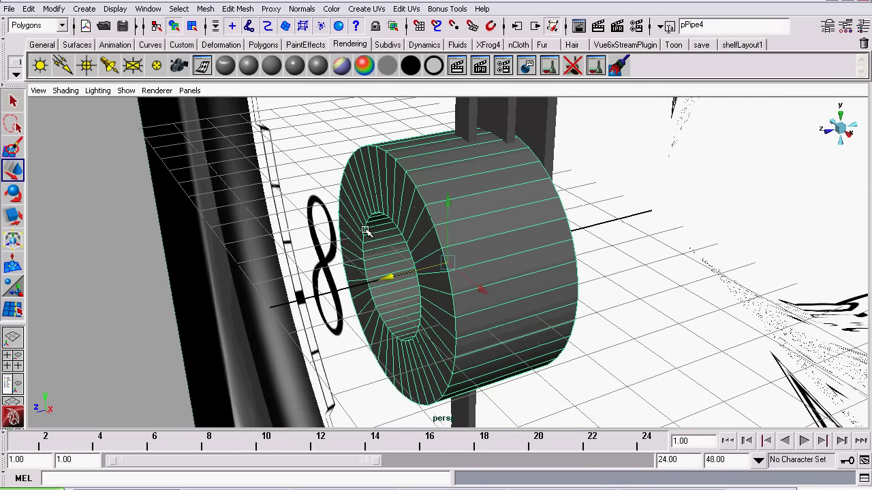
pyautogui.scroll(3, 366, 232)
pyautogui.keyDown('alt'); pyautogui.moveTo(366, 232); pyautogui.dragTo(243, 197); pyautogui.keyUp('alt')
pyautogui.moveTo(320, 243); pyautogui.dragTo(444, 252, button='middle')
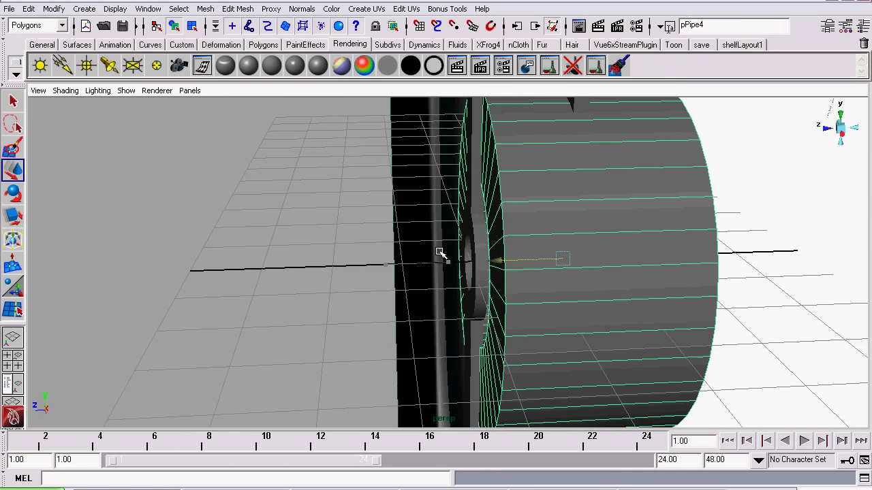
# Scale the pipe down uniformly until it is smaller than the hubs of the hands
pyautogui.click(14, 216)
pyautogui.moveTo(695, 203); pyautogui.dragTo(524, 169, button='middle')
pyautogui.press('f')
pyautogui.scroll(3, 466, 218)
pyautogui.keyDown('alt'); pyautogui.moveTo(608, 219); pyautogui.dragTo(543, 216); pyautogui.keyUp('alt')
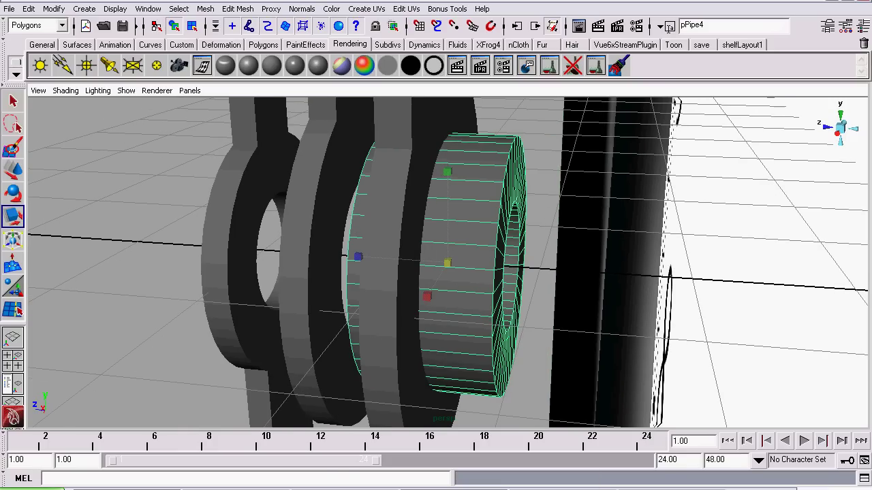
# Switch to the reference photo and examine how the spacers sit between the stacked clock hands
pyautogui.click(445, 489)
pyautogui.scroll(-1, 430, 269)
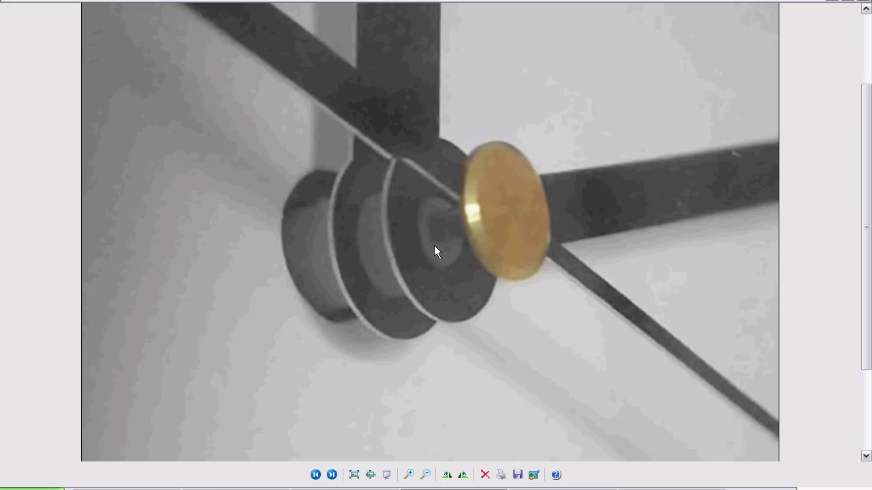
pyautogui.scroll(-2, 325, 195)
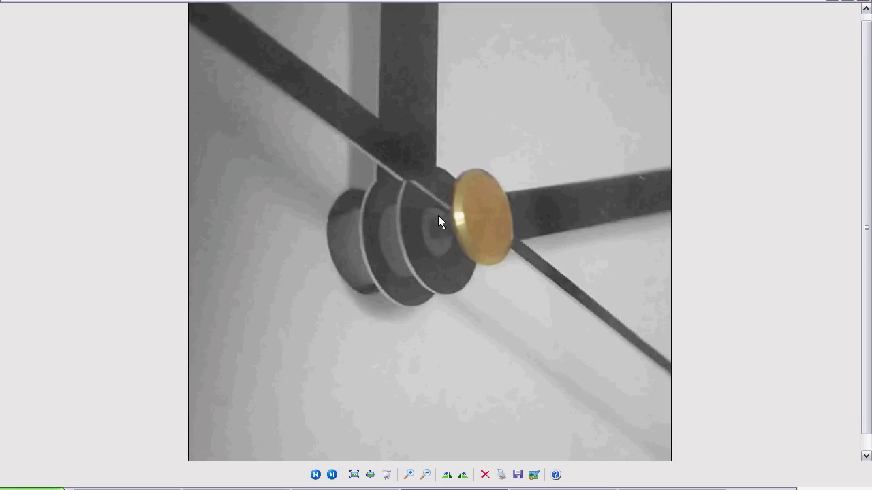
pyautogui.click(140, 489)
# Return to Maya, display Wireframe on Shaded, and scale the pipe to fit the opening in the rear hand's hub
pyautogui.keyDown('alt'); pyautogui.moveTo(272, 225); pyautogui.dragTo(286, 212); pyautogui.keyUp('alt')
pyautogui.moveTo(447, 263); pyautogui.dragTo(382, 235)
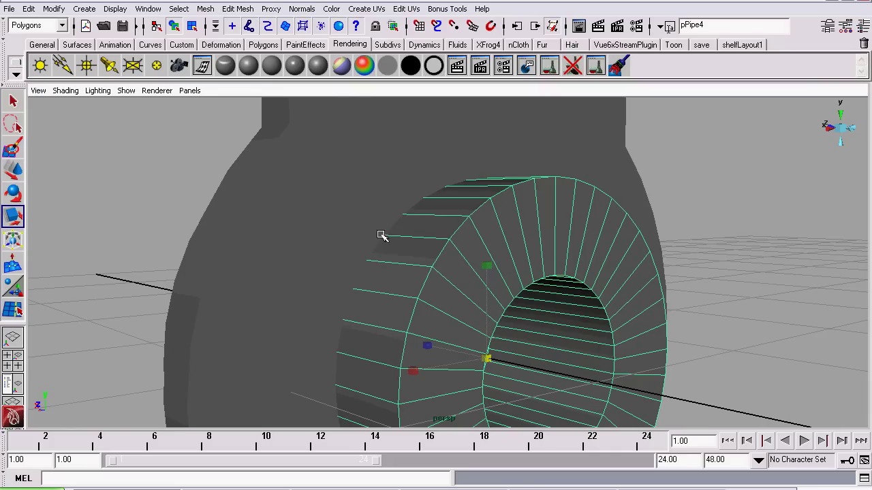
pyautogui.click(66, 91)
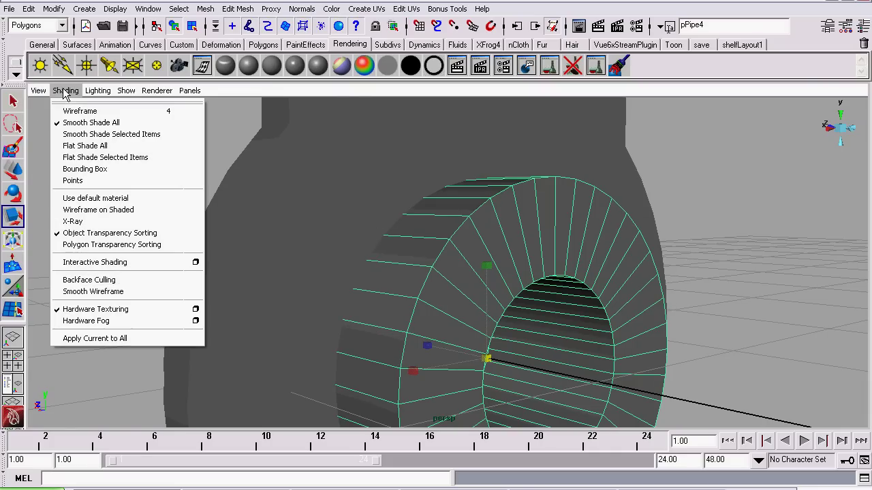
pyautogui.click(94, 210)
pyautogui.moveTo(413, 244)
pyautogui.keyDown('alt'); pyautogui.mouseDown()
pyautogui.moveTo(467, 253)
pyautogui.moveTo(436, 253)
pyautogui.mouseUp(); pyautogui.keyUp('alt')
pyautogui.moveTo(579, 235); pyautogui.dragTo(544, 232, button='middle')
pyautogui.keyDown('alt'); pyautogui.moveTo(493, 200); pyautogui.dragTo(702, 279, button='right'); pyautogui.keyUp('alt')
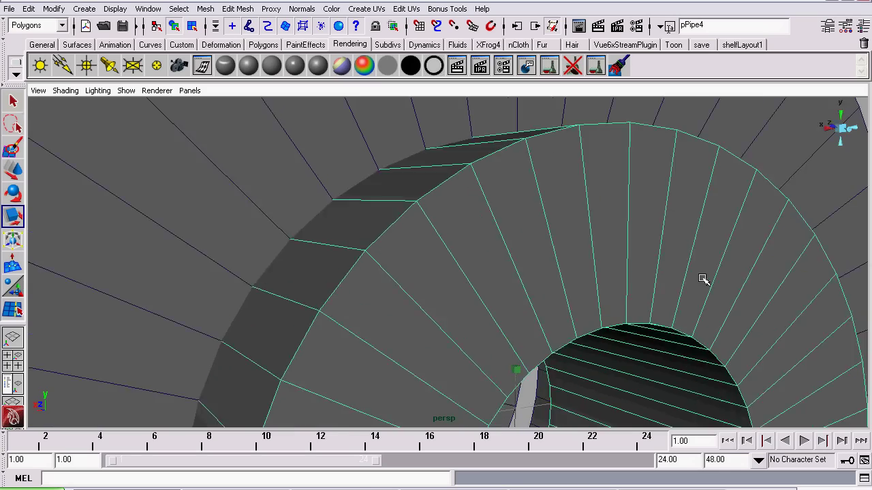
pyautogui.keyDown('alt'); pyautogui.moveTo(702, 279); pyautogui.dragTo(283, 235); pyautogui.keyUp('alt')
pyautogui.moveTo(533, 270); pyautogui.dragTo(525, 269, button='middle')
# Lengthen the pipe along Z and slide it back toward the clock face through the rear hand's hub
pyautogui.scroll(-5, 513, 265)
pyautogui.keyDown('alt'); pyautogui.moveTo(513, 265); pyautogui.dragTo(509, 212); pyautogui.keyUp('alt')
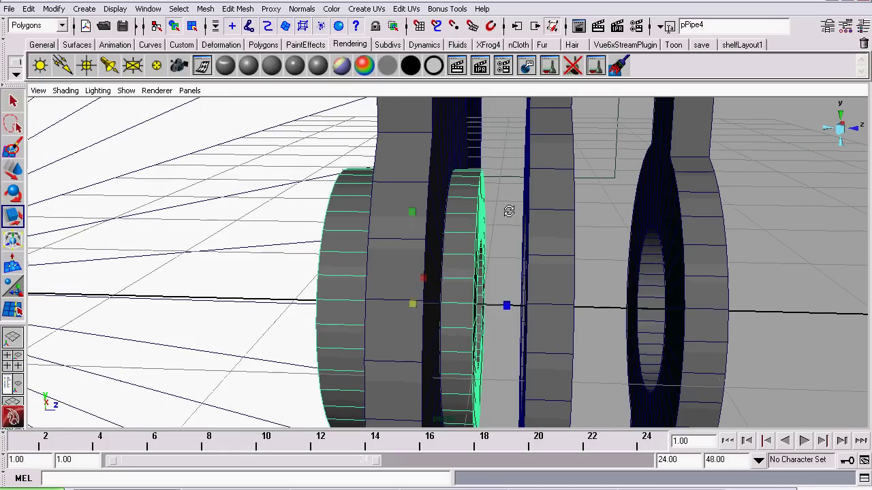
pyautogui.moveTo(506, 306); pyautogui.dragTo(637, 310)
pyautogui.press('w')
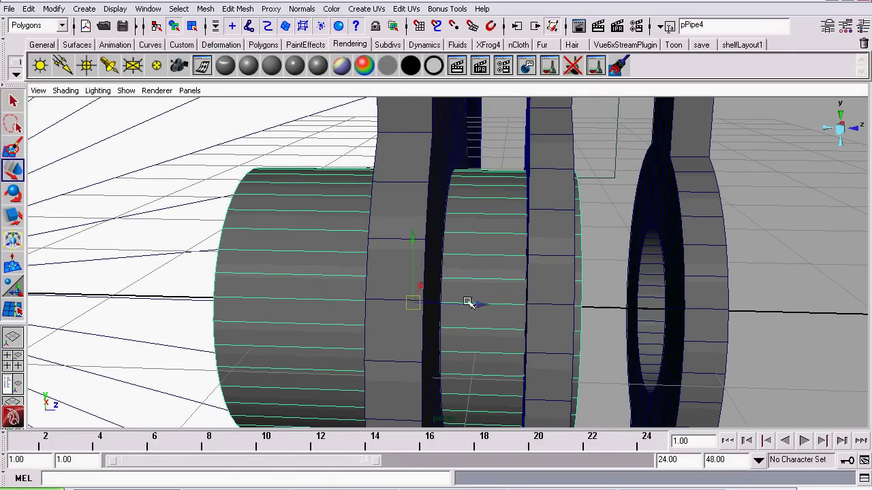
pyautogui.moveTo(469, 303); pyautogui.dragTo(388, 304)
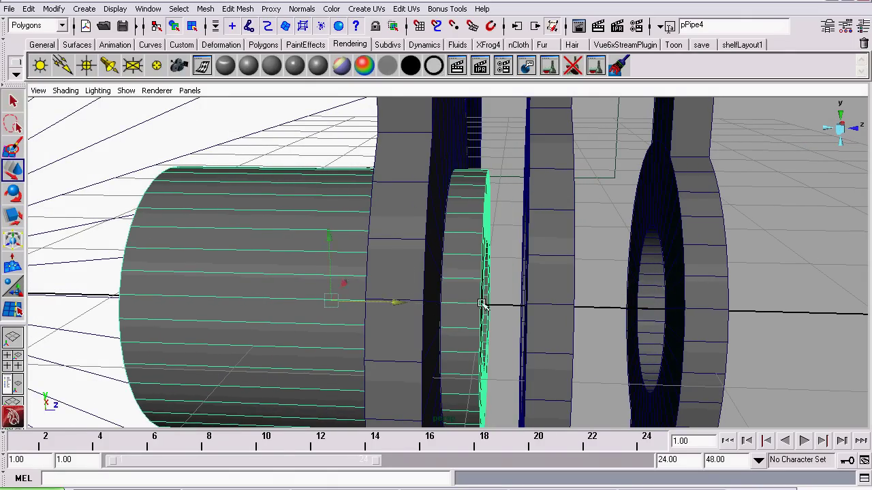
pyautogui.keyDown('alt'); pyautogui.moveTo(482, 304); pyautogui.dragTo(323, 229); pyautogui.keyUp('alt')
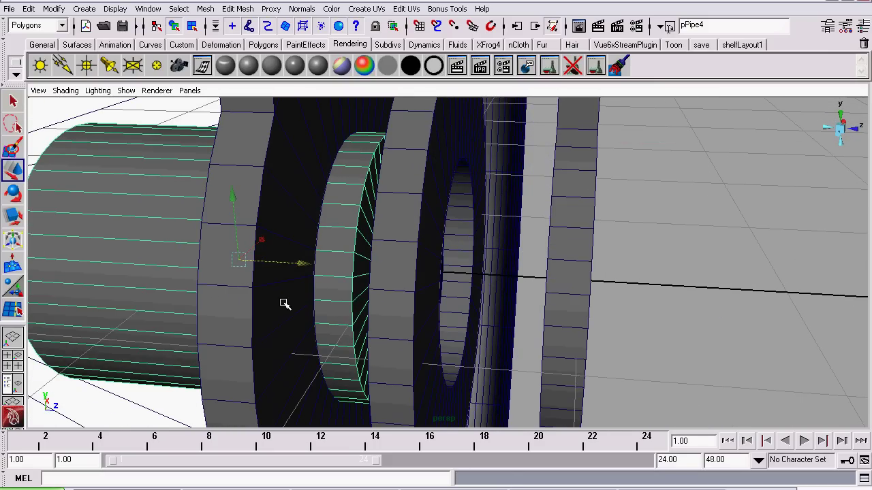
# Duplicate the pipe and move the copy forward along Z between the middle and front hands
pyautogui.hotkey('ctrl', 'd')
pyautogui.moveTo(301, 264); pyautogui.dragTo(459, 274)
pyautogui.click(29, 8)
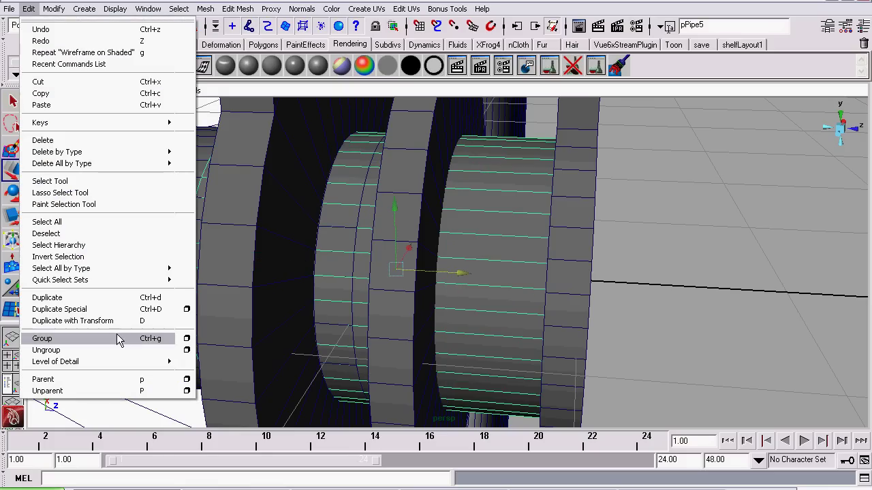
pyautogui.click(45, 7)
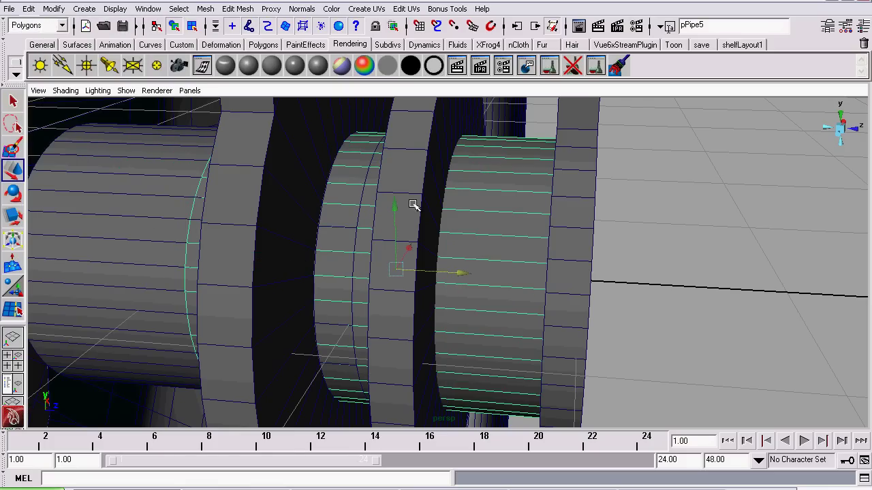
# Scale the duplicated pipe down to about half the diameter of the first pipe
pyautogui.keyDown('alt'); pyautogui.moveTo(414, 204); pyautogui.dragTo(3, 197); pyautogui.keyUp('alt')
pyautogui.click(13, 217)
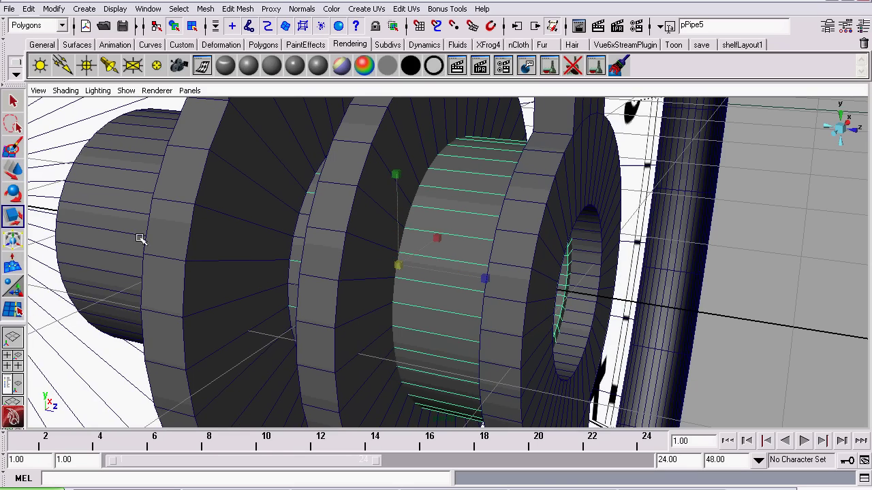
pyautogui.click(857, 125)
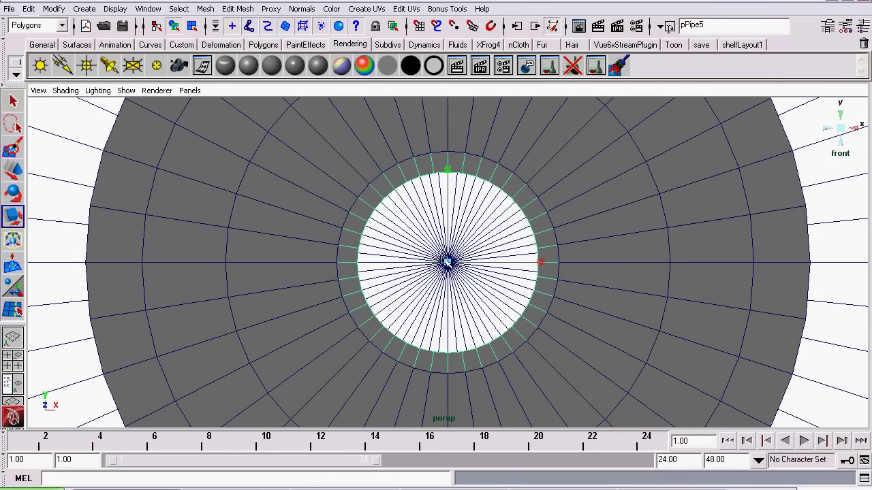
pyautogui.moveTo(446, 263); pyautogui.dragTo(289, 269)
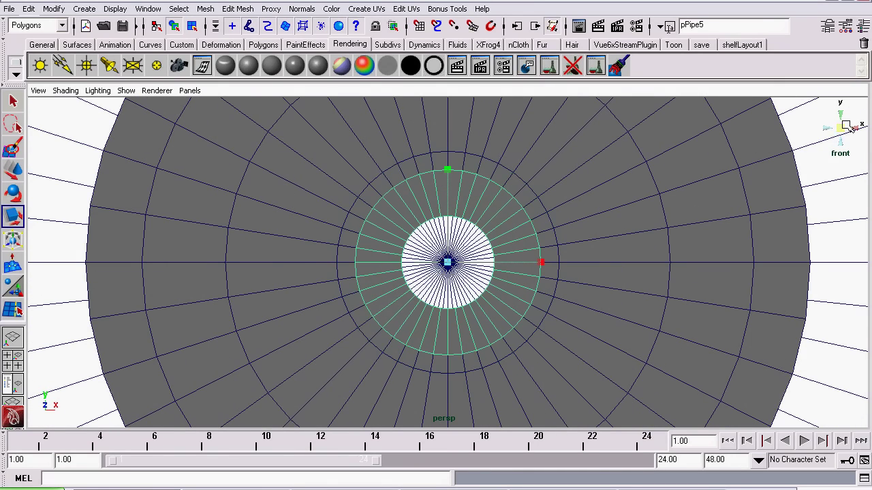
pyautogui.keyDown('alt'); pyautogui.moveTo(851, 128); pyautogui.dragTo(447, 254); pyautogui.keyUp('alt')
pyautogui.keyDown('alt'); pyautogui.moveTo(446, 253); pyautogui.dragTo(581, 260, button='right'); pyautogui.keyUp('alt')
pyautogui.keyDown('alt'); pyautogui.moveTo(534, 215); pyautogui.dragTo(512, 268, button='middle'); pyautogui.keyUp('alt')
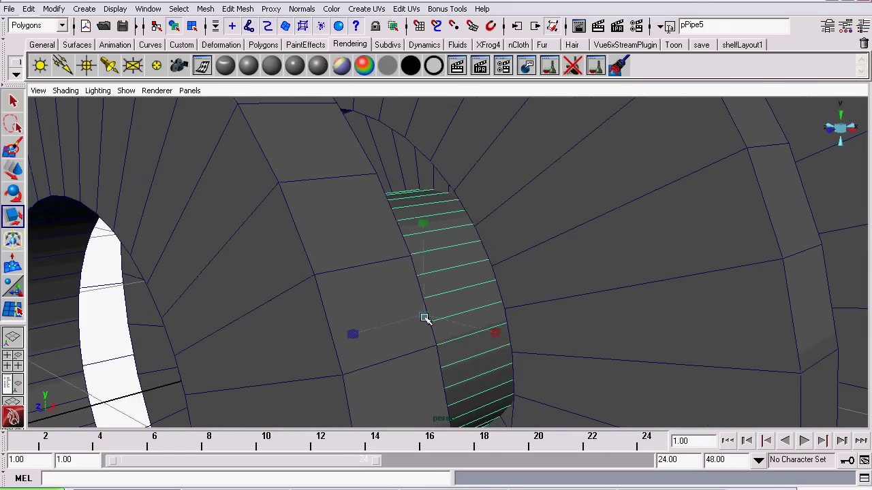
pyautogui.moveTo(425, 317)
pyautogui.mouseDown()
pyautogui.moveTo(409, 315)
pyautogui.moveTo(422, 312)
pyautogui.mouseUp()
pyautogui.keyDown('alt'); pyautogui.moveTo(444, 264); pyautogui.dragTo(616, 252, button='right'); pyautogui.keyUp('alt')
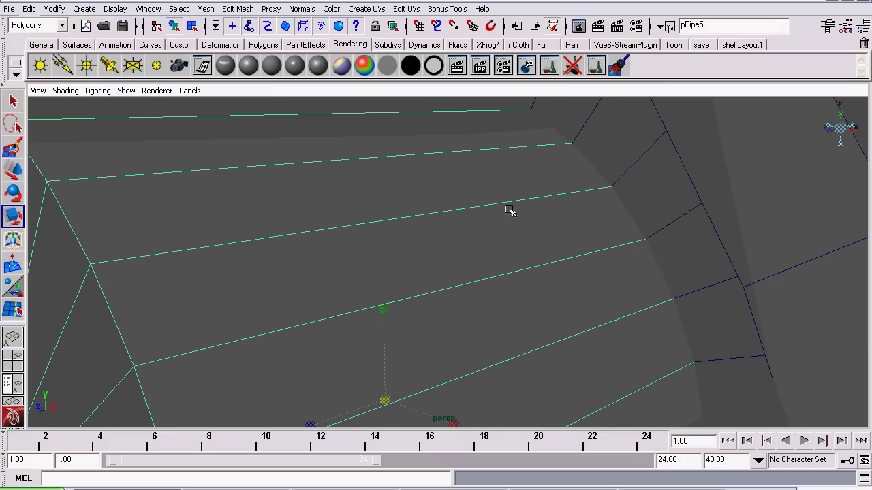
# Slide the smaller pipe along Z so that it runs through the middle hand's hub
pyautogui.keyDown('alt'); pyautogui.moveTo(509, 210); pyautogui.dragTo(2, 198); pyautogui.keyUp('alt')
pyautogui.scroll(-5, 481, 250)
pyautogui.click(22, 171)
pyautogui.scroll(-4, 374, 312)
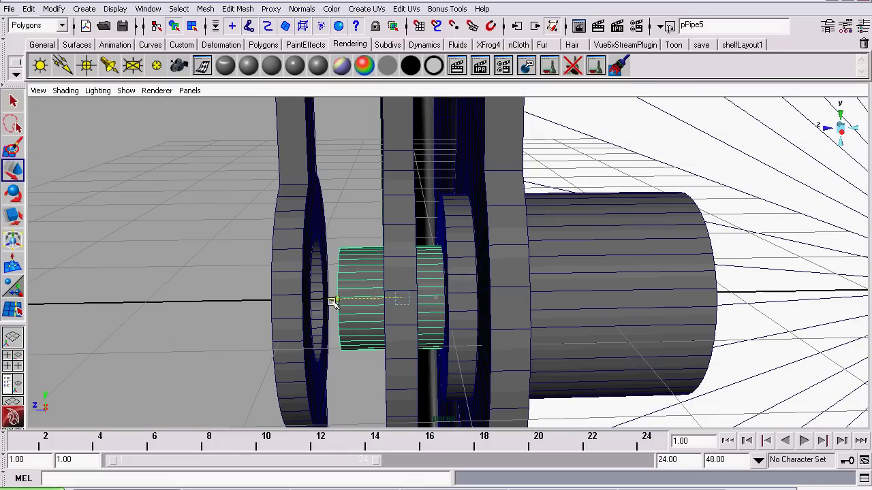
# Select the middle hand's hub mesh and switch it to vertex editing, viewed from the front
pyautogui.keyDown('alt'); pyautogui.moveTo(304, 312); pyautogui.dragTo(453, 232); pyautogui.keyUp('alt')
pyautogui.click(281, 260)
pyautogui.click(525, 325)
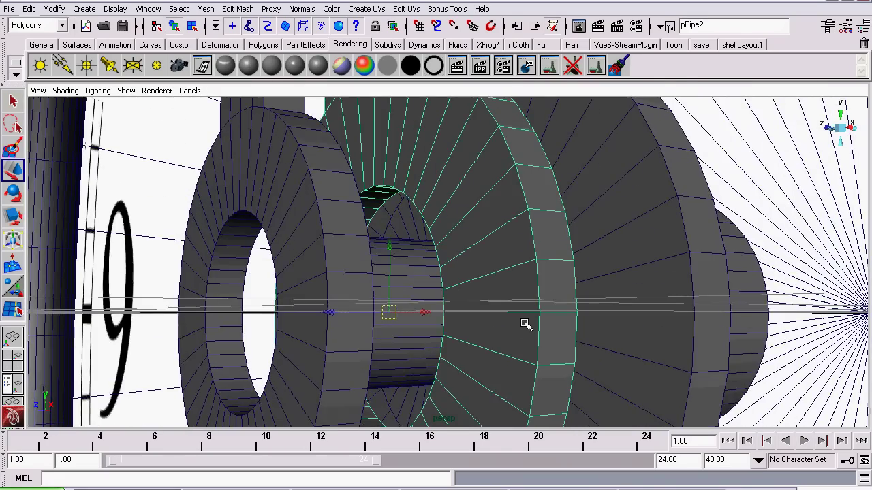
pyautogui.keyDown('alt'); pyautogui.moveTo(470, 190); pyautogui.dragTo(359, 217); pyautogui.keyUp('alt')
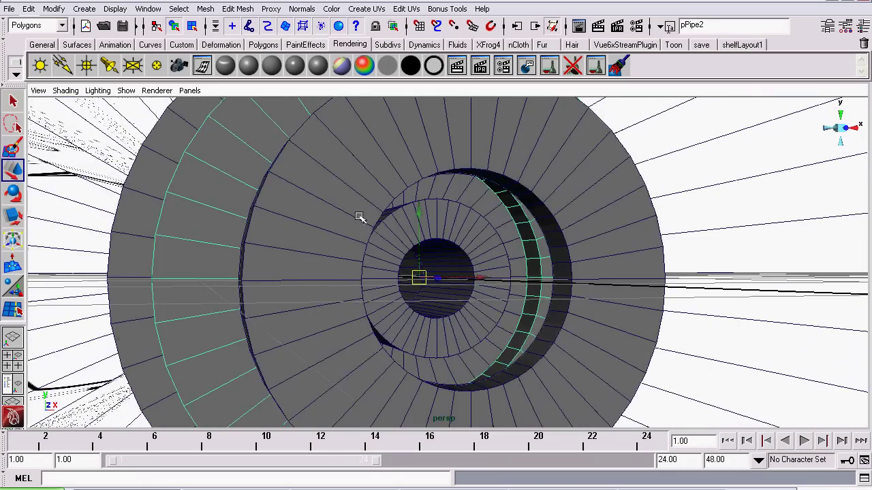
pyautogui.keyDown('alt'); pyautogui.moveTo(273, 236); pyautogui.dragTo(465, 282); pyautogui.keyUp('alt')
pyautogui.keyDown('alt'); pyautogui.moveTo(451, 344); pyautogui.dragTo(349, 240); pyautogui.keyUp('alt')
pyautogui.moveTo(331, 162); pyautogui.dragTo(300, 161, button='right')
pyautogui.keyDown('alt'); pyautogui.moveTo(524, 263); pyautogui.dragTo(449, 264); pyautogui.keyUp('alt')
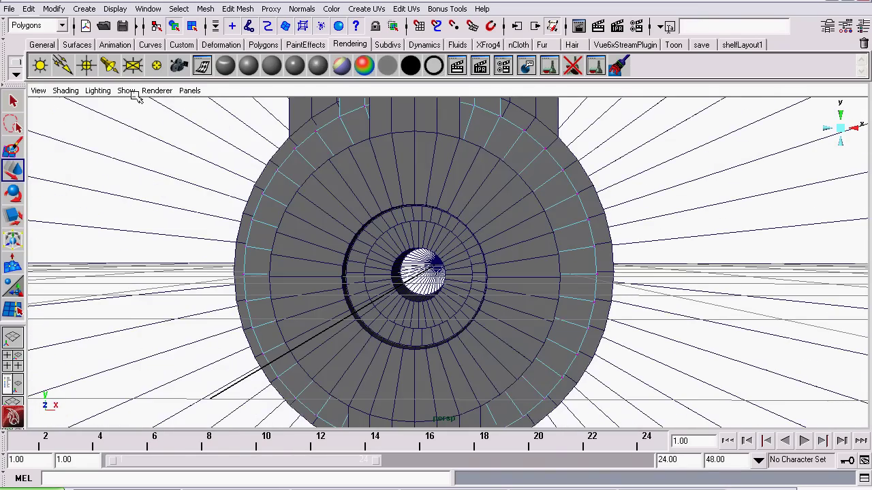
# Select all vertices of the middle hub's central hole in wireframe display, and restore smooth shading
pyautogui.click(66, 90)
pyautogui.click(75, 218)
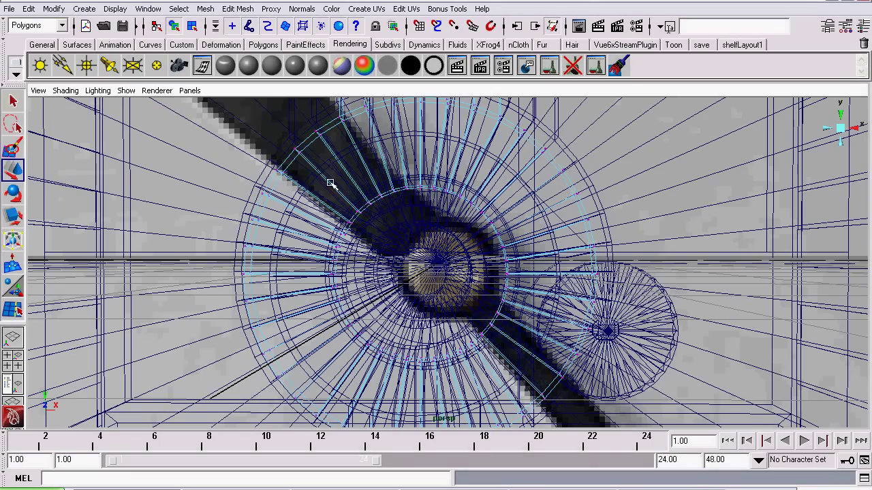
pyautogui.moveTo(521, 378); pyautogui.dragTo(443, 390)
pyautogui.click(66, 90)
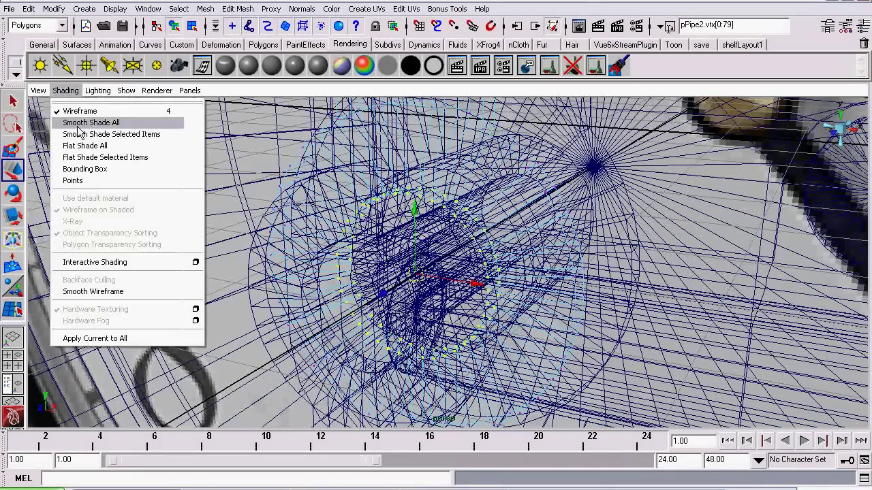
pyautogui.click(74, 218)
pyautogui.moveTo(75, 218)
pyautogui.keyDown('alt'); pyautogui.mouseDown()
pyautogui.moveTo(288, 220)
pyautogui.moveTo(262, 201)
pyautogui.mouseUp(); pyautogui.keyUp('alt')
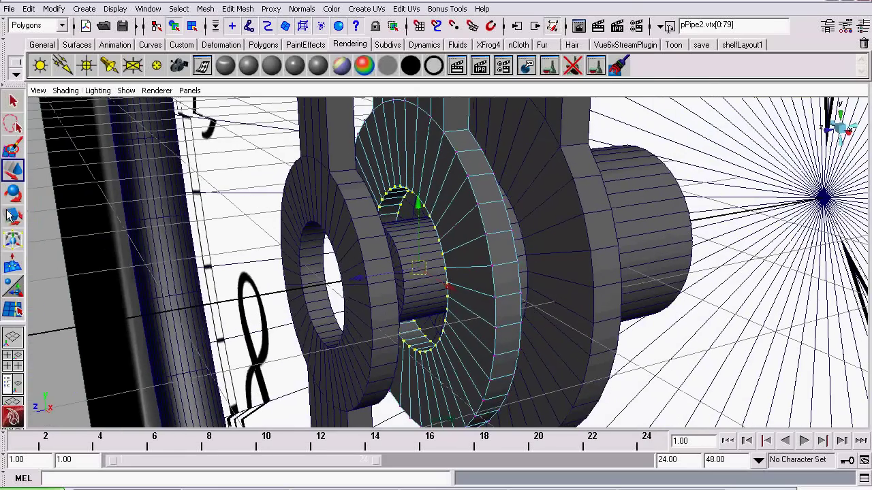
# Scale the selected hole vertices of the middle hand's hub down in X and Y towards the small pipe
pyautogui.click(7, 210)
pyautogui.keyDown('alt'); pyautogui.moveTo(476, 295); pyautogui.dragTo(404, 292); pyautogui.keyUp('alt')
pyautogui.keyDown('alt'); pyautogui.moveTo(403, 292); pyautogui.dragTo(472, 305, button='right'); pyautogui.keyUp('alt')
pyautogui.keyDown('alt'); pyautogui.moveTo(472, 306); pyautogui.dragTo(481, 303); pyautogui.keyUp('alt')
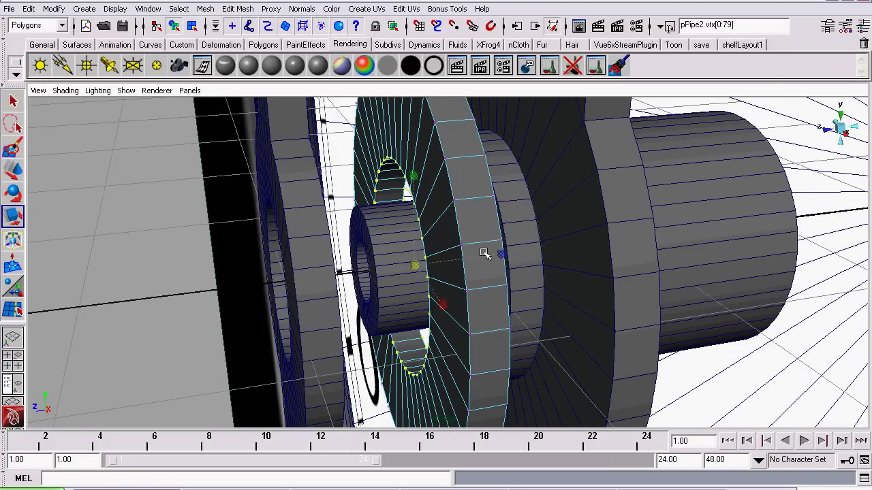
pyautogui.moveTo(484, 253)
pyautogui.keyDown('alt'); pyautogui.mouseDown()
pyautogui.moveTo(451, 266)
pyautogui.moveTo(479, 266)
pyautogui.mouseUp(); pyautogui.keyUp('alt')
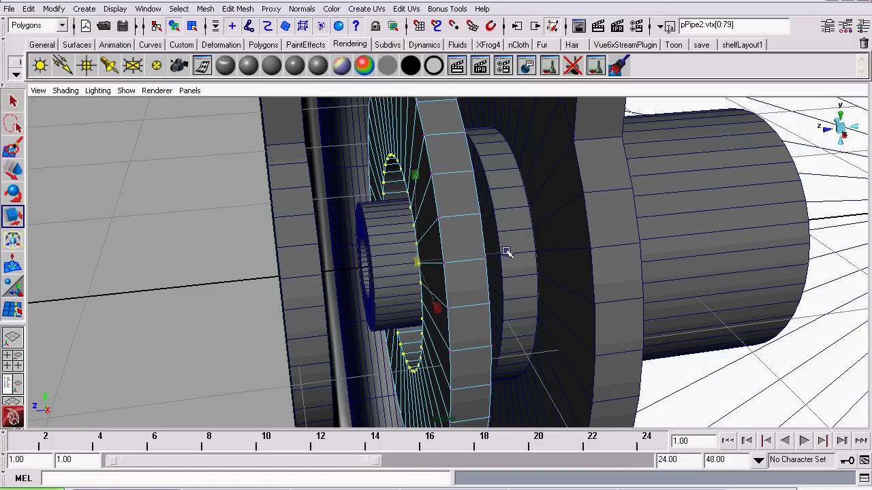
pyautogui.moveTo(507, 252); pyautogui.dragTo(472, 252)
# Fine-tune the hole's X and Y scale so its rim meets the small pipe's outer surface, and clear the selection
pyautogui.keyDown('alt'); pyautogui.moveTo(321, 240); pyautogui.dragTo(509, 283, button='right'); pyautogui.keyUp('alt')
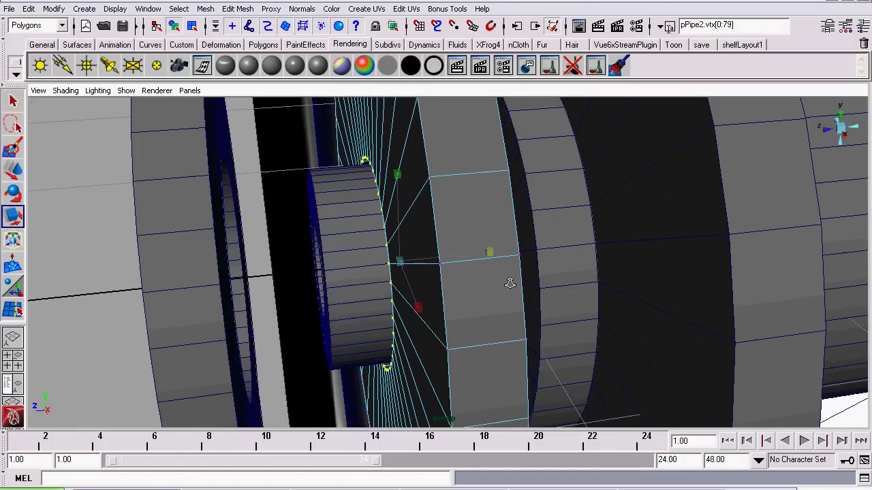
pyautogui.keyDown('alt'); pyautogui.moveTo(404, 263); pyautogui.dragTo(446, 271); pyautogui.keyUp('alt')
pyautogui.keyDown('alt'); pyautogui.moveTo(445, 271); pyautogui.dragTo(539, 292, button='right'); pyautogui.keyUp('alt')
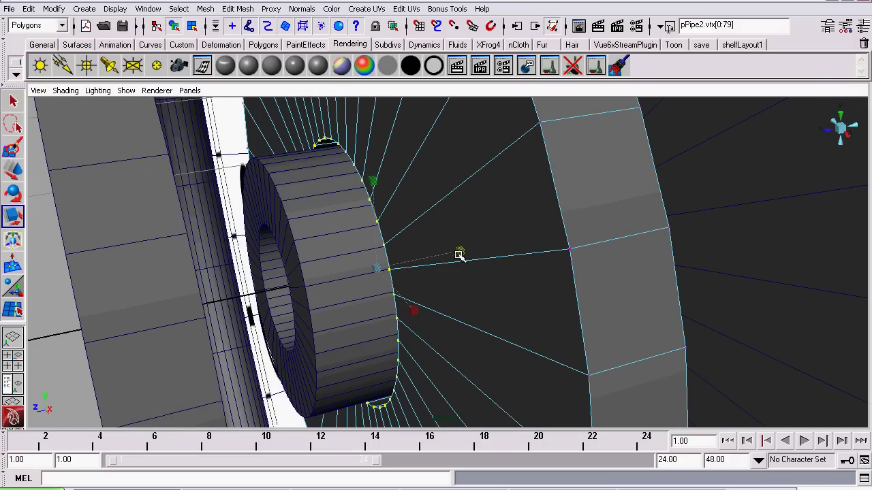
pyautogui.moveTo(459, 254); pyautogui.dragTo(440, 249)
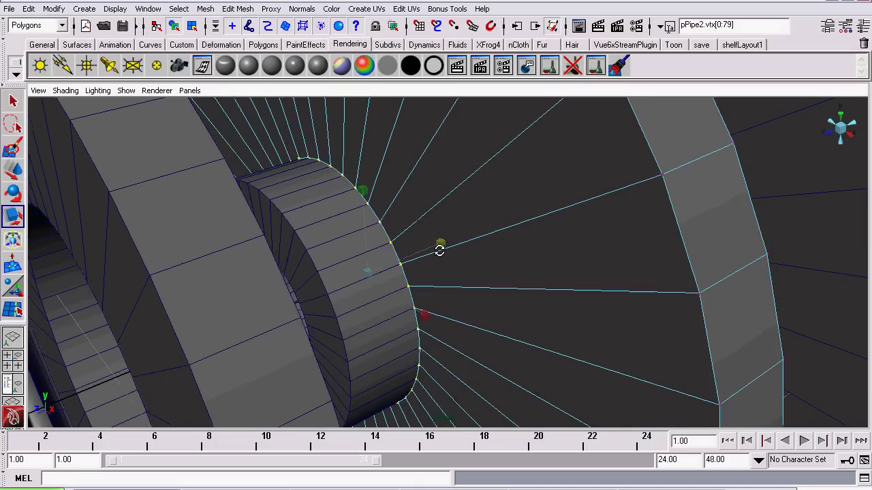
pyautogui.moveTo(407, 179); pyautogui.dragTo(472, 142, button='right')
pyautogui.scroll(-8, 473, 142)
pyautogui.keyDown('alt'); pyautogui.moveTo(201, 254); pyautogui.dragTo(196, 249, button='right'); pyautogui.keyUp('alt')
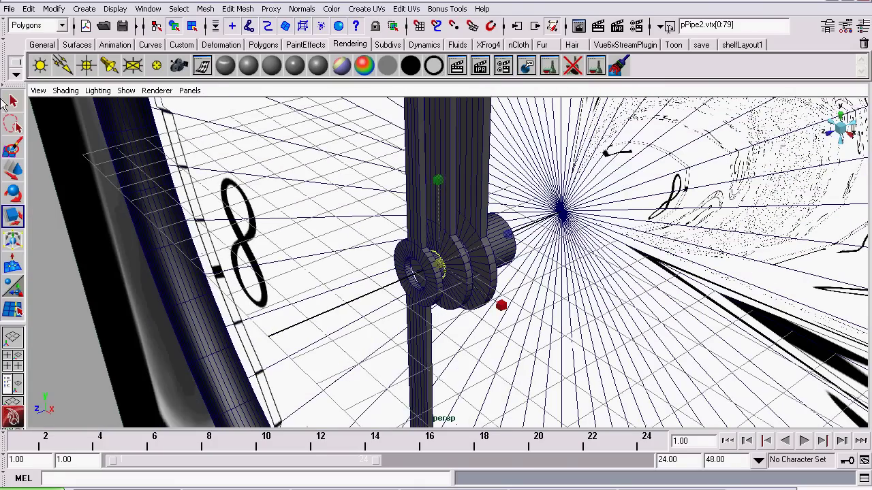
pyautogui.click(8, 101)
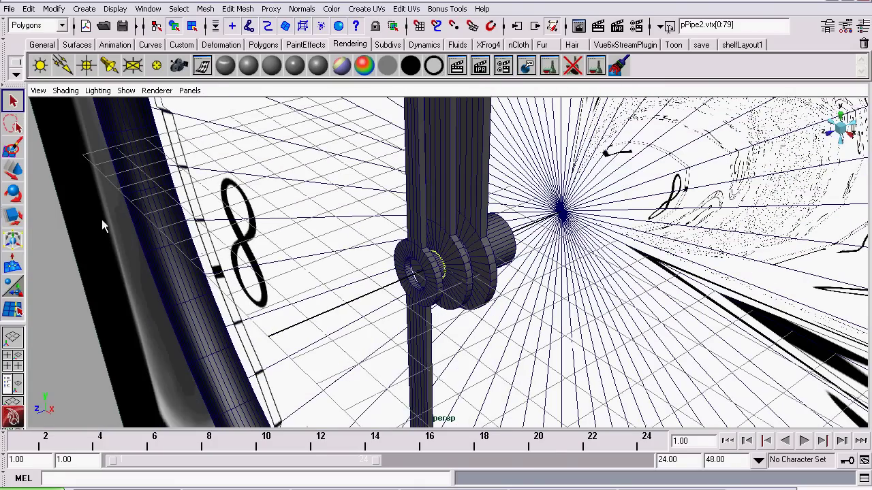
pyautogui.click(53, 250)
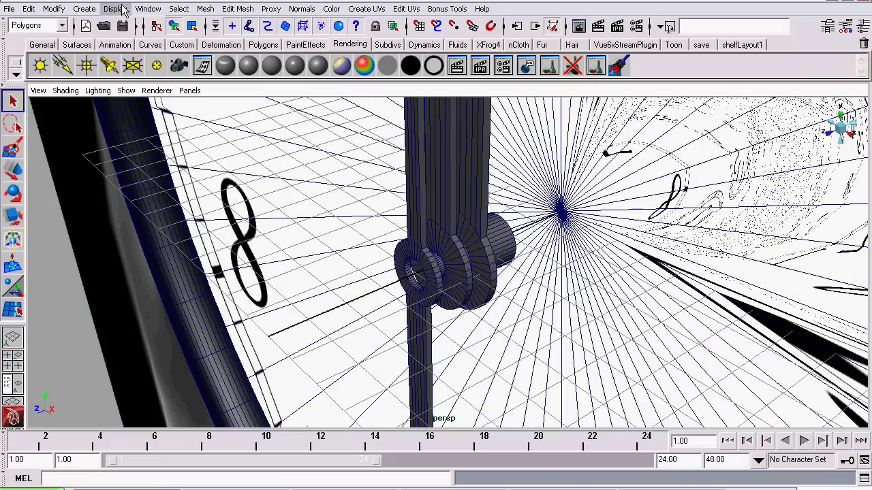
# Create a polygon cylinder along the Z axis with radius 1, height 2, and one height and cap division
pyautogui.click(87, 9)
pyautogui.moveTo(122, 41)
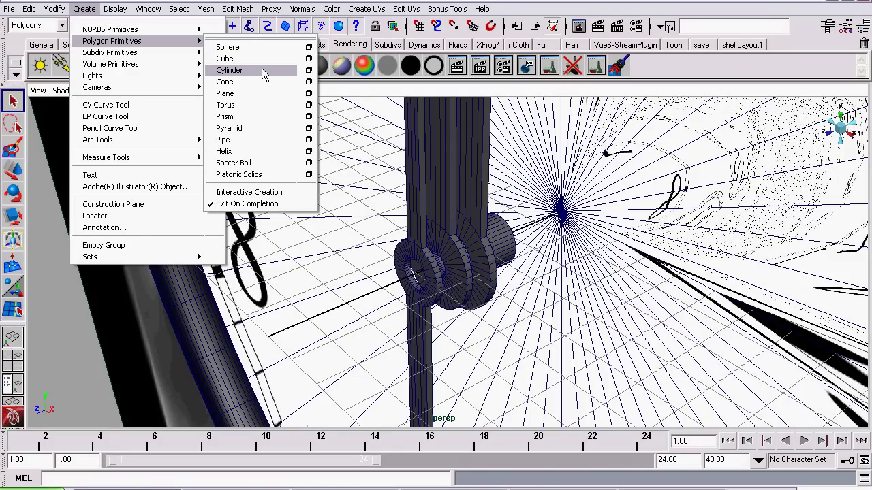
pyautogui.click(309, 70)
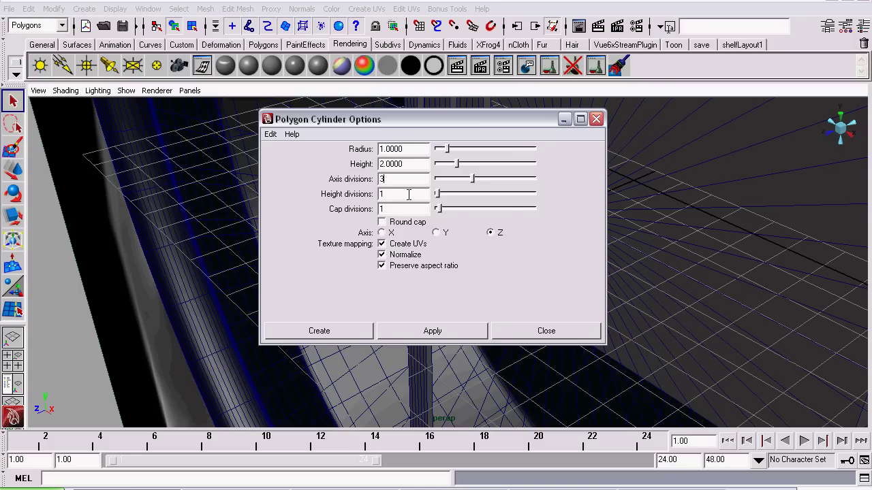
pyautogui.click(306, 332)
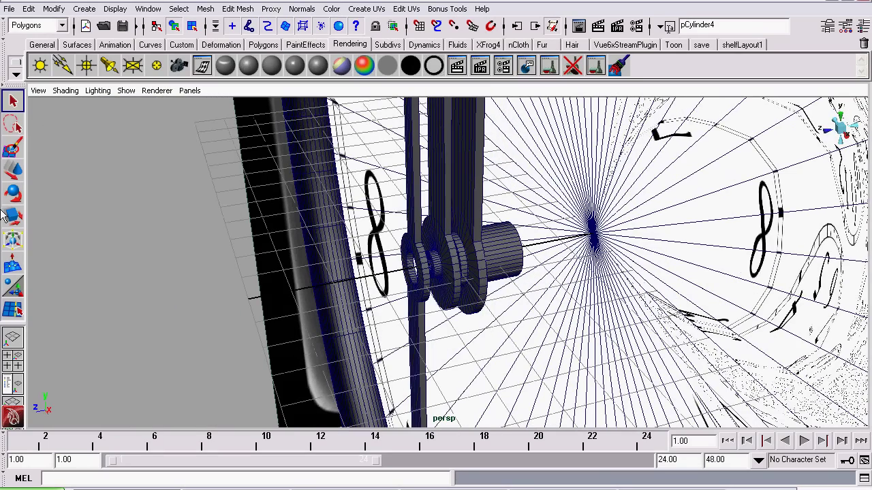
# Move the new cylinder forward along Z to the hubs of the clock hands
pyautogui.click(13, 170)
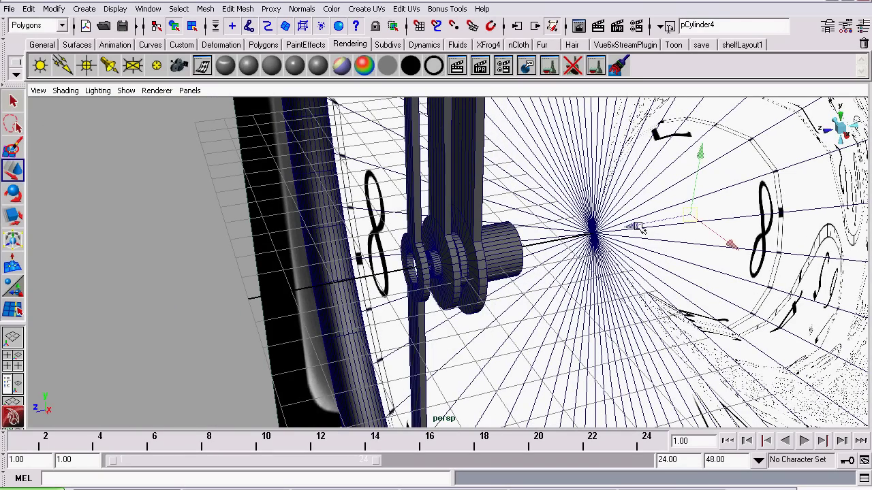
pyautogui.moveTo(640, 228); pyautogui.dragTo(388, 271)
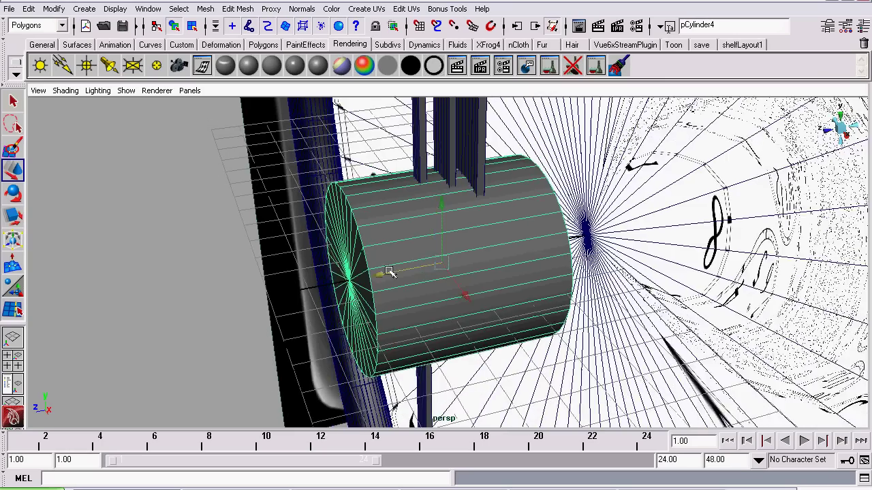
pyautogui.press('f')
# Scale the cylinder down uniformly until its diameter fits the small pipe's bore
pyautogui.click(12, 217)
pyautogui.moveTo(629, 305); pyautogui.dragTo(433, 290, button='middle')
pyautogui.scroll(6, 431, 290)
pyautogui.keyDown('alt'); pyautogui.moveTo(393, 302); pyautogui.dragTo(602, 272); pyautogui.keyUp('alt')
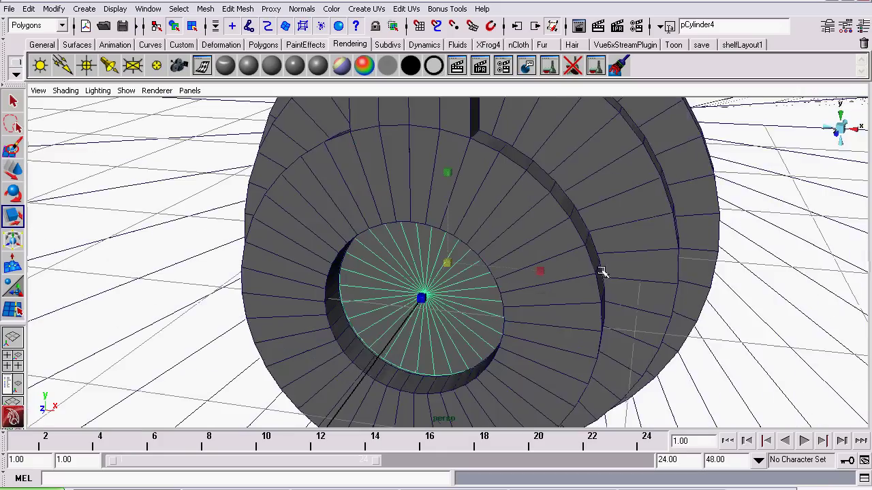
pyautogui.scroll(3, 603, 273)
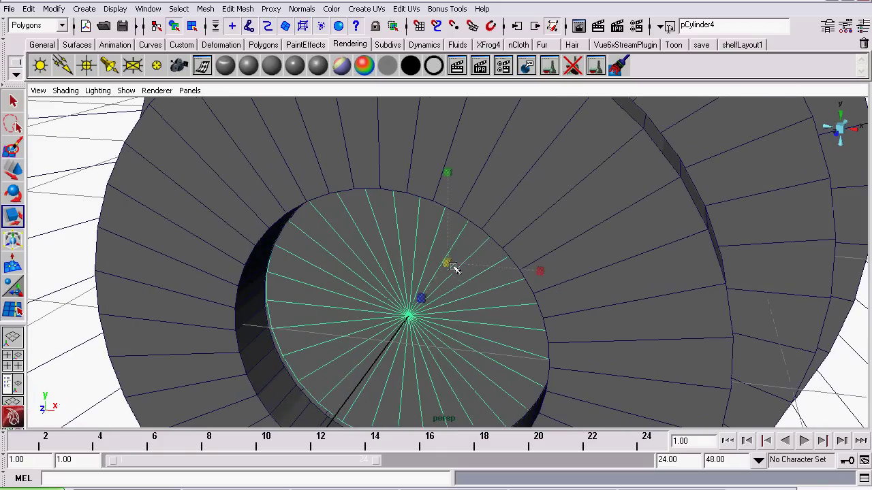
pyautogui.moveTo(455, 267); pyautogui.dragTo(428, 220)
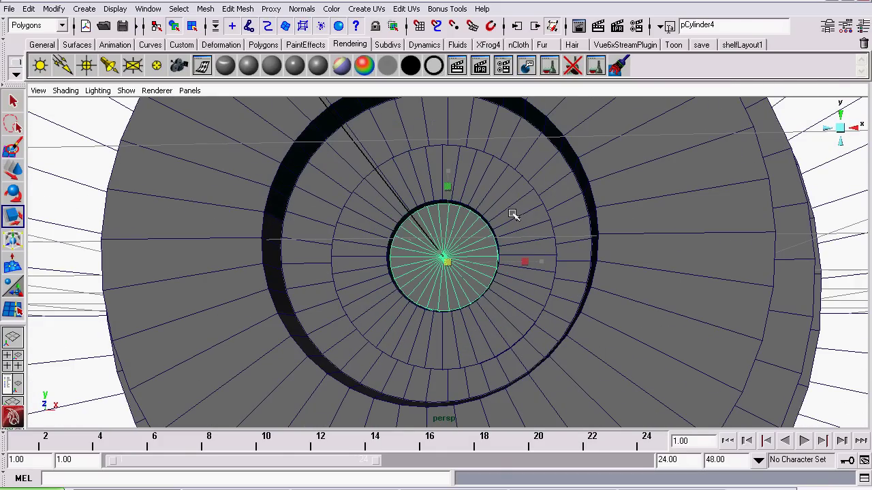
# Stretch the thin cylinder along Z so it reaches from the small pipe through the front hand's hub
pyautogui.keyDown('alt'); pyautogui.moveTo(518, 213); pyautogui.dragTo(730, 325); pyautogui.keyUp('alt')
pyautogui.press('w')
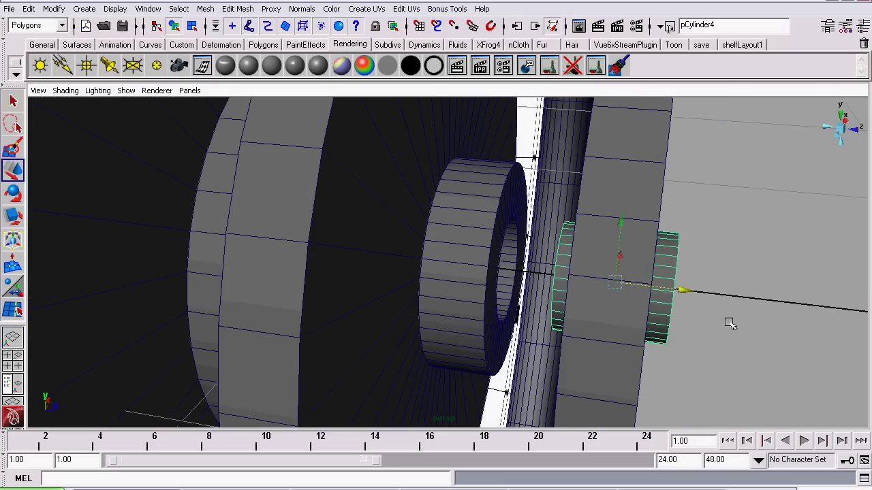
pyautogui.click(9, 217)
pyautogui.moveTo(710, 292); pyautogui.dragTo(814, 304)
pyautogui.moveTo(618, 281); pyautogui.dragTo(615, 281)
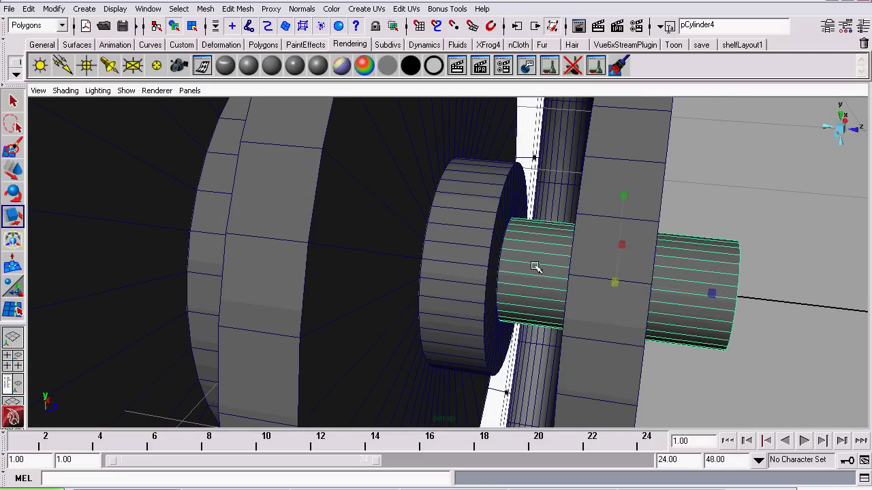
# Slide the thin cylinder back along Z into the small pipe, ending at the front hand's hub, and deselect it
pyautogui.scroll(3, 537, 268)
pyautogui.keyDown('alt'); pyautogui.moveTo(563, 271); pyautogui.dragTo(242, 264); pyautogui.keyUp('alt')
pyautogui.scroll(-5, 540, 266)
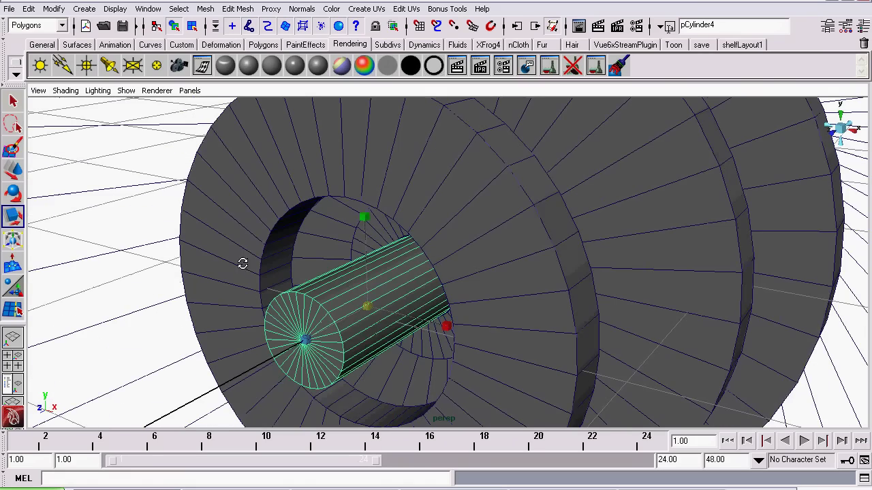
pyautogui.click(12, 170)
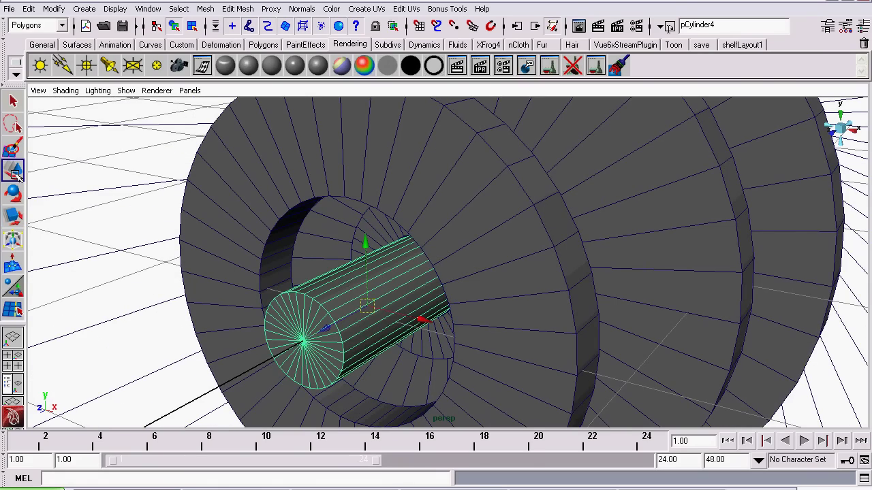
pyautogui.keyDown('alt'); pyautogui.moveTo(545, 312); pyautogui.dragTo(367, 283); pyautogui.keyUp('alt')
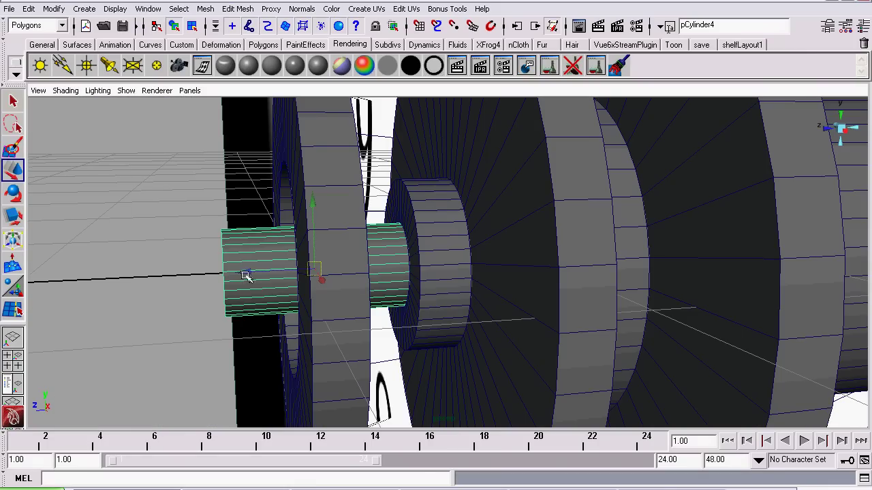
pyautogui.moveTo(247, 275); pyautogui.dragTo(286, 271)
pyautogui.keyDown('alt'); pyautogui.moveTo(387, 268); pyautogui.dragTo(332, 216); pyautogui.keyUp('alt')
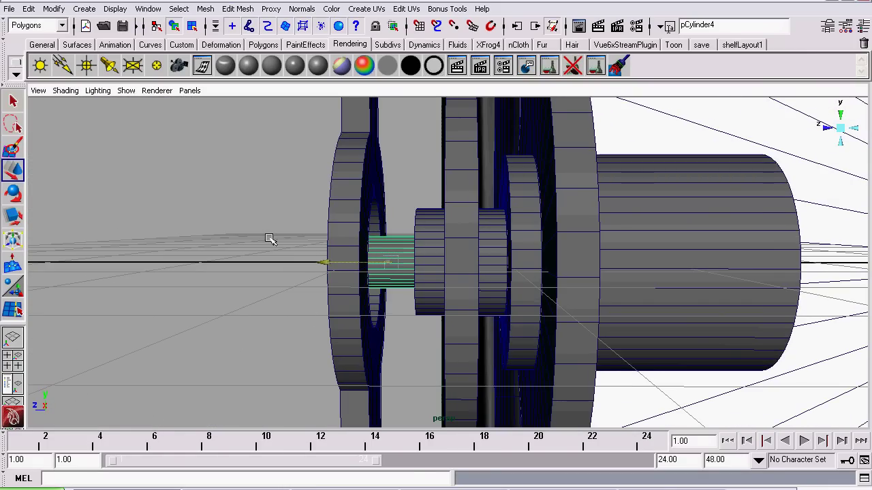
pyautogui.keyDown('alt'); pyautogui.moveTo(281, 240); pyautogui.dragTo(298, 263); pyautogui.keyUp('alt')
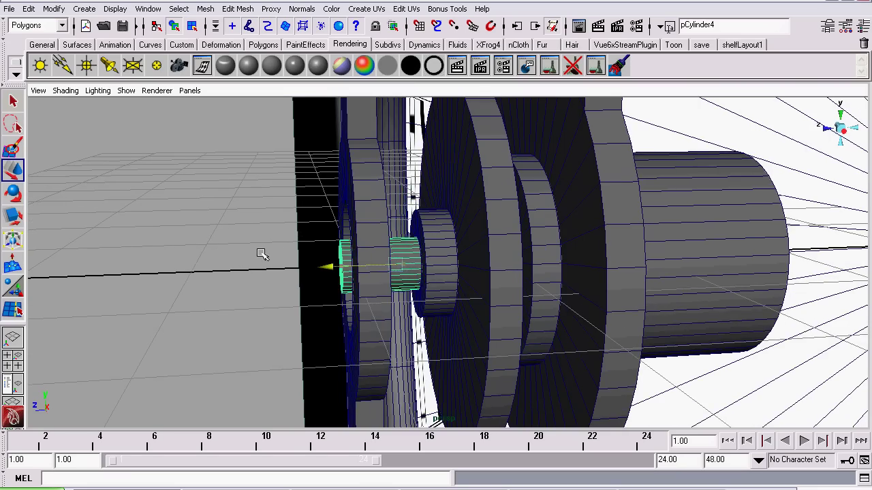
pyautogui.click(213, 232)
# Examine the hub spacers and centre cap in the clock5.bmp photo in Windows Picture and Fax Viewer, and return to Maya
pyautogui.keyDown('alt'); pyautogui.moveTo(254, 232); pyautogui.dragTo(405, 260); pyautogui.keyUp('alt')
pyautogui.scroll(2, 378, 255)
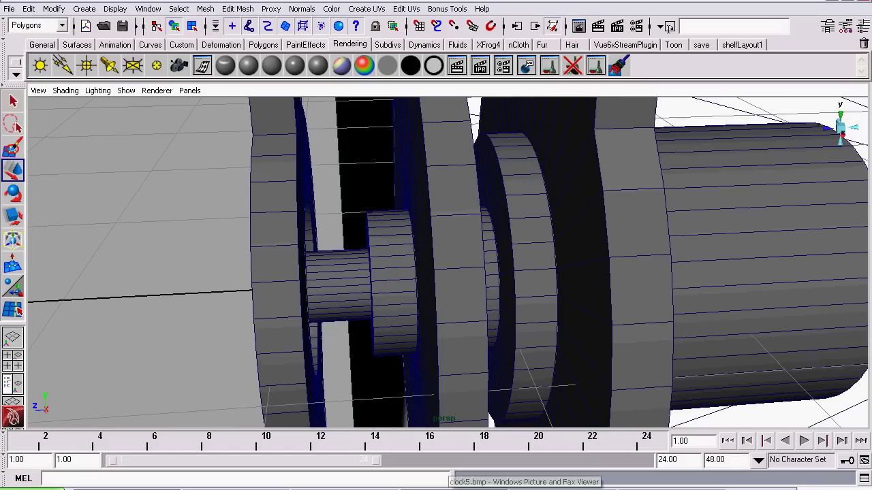
pyautogui.click(454, 488)
pyautogui.scroll(3, 432, 257)
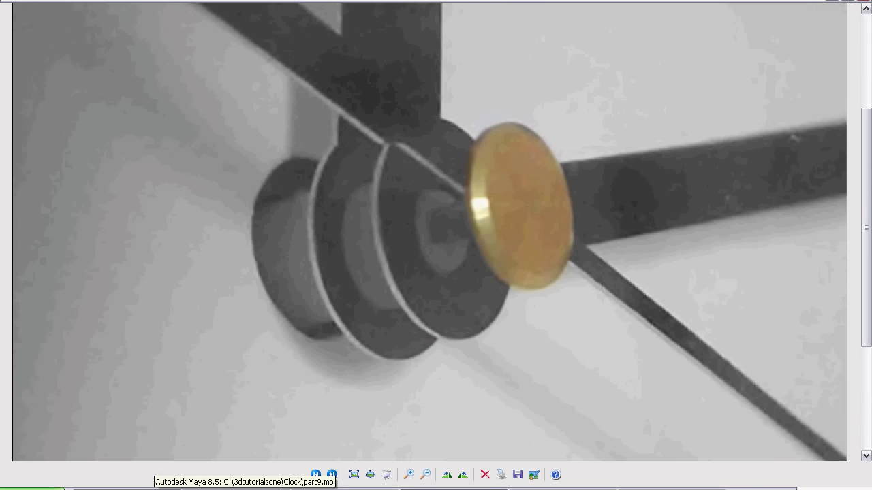
pyautogui.click(238, 488)
# Switch the large pipe behind the middle hand to edge editing, with its front rim in close view
pyautogui.keyDown('alt'); pyautogui.moveTo(508, 230); pyautogui.dragTo(430, 239); pyautogui.keyUp('alt')
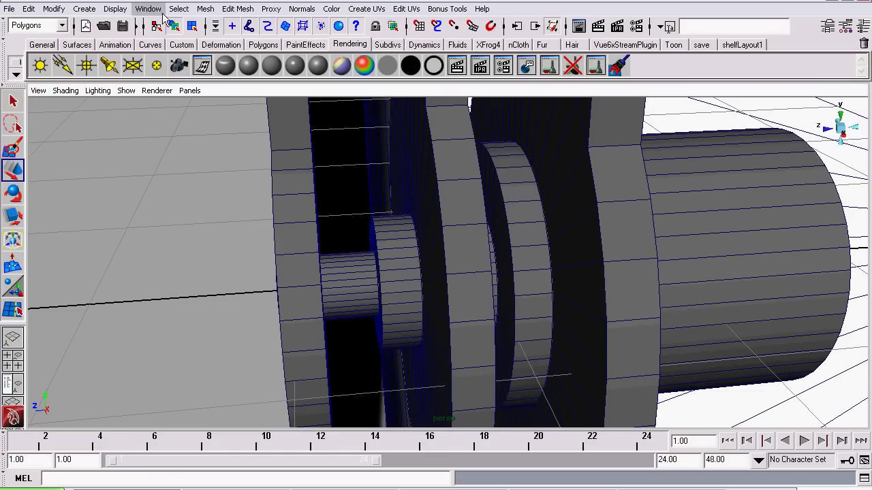
pyautogui.click(514, 189)
pyautogui.moveTo(514, 189); pyautogui.dragTo(516, 171, button='right')
pyautogui.keyDown('alt'); pyautogui.moveTo(515, 171); pyautogui.dragTo(140, 230); pyautogui.keyUp('alt')
pyautogui.keyDown('alt'); pyautogui.moveTo(140, 231); pyautogui.dragTo(370, 232, button='right'); pyautogui.keyUp('alt')
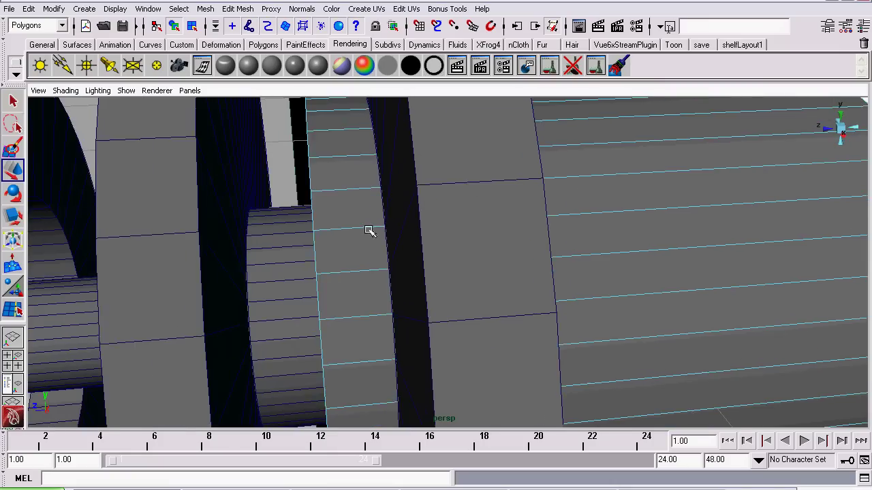
pyautogui.keyDown('alt'); pyautogui.moveTo(370, 232); pyautogui.dragTo(343, 209); pyautogui.keyUp('alt')
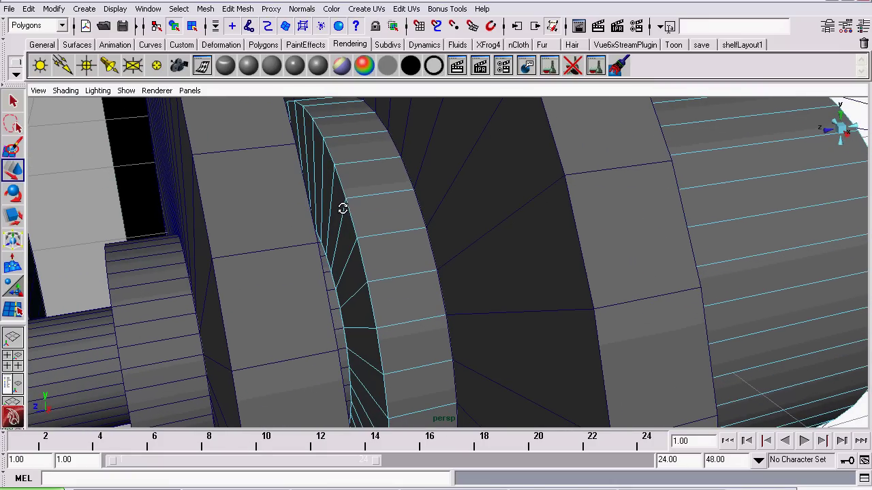
# Select the outer and inner edge loops of the large pipe's front face with the Select Edge Loop Tool
pyautogui.click(178, 9)
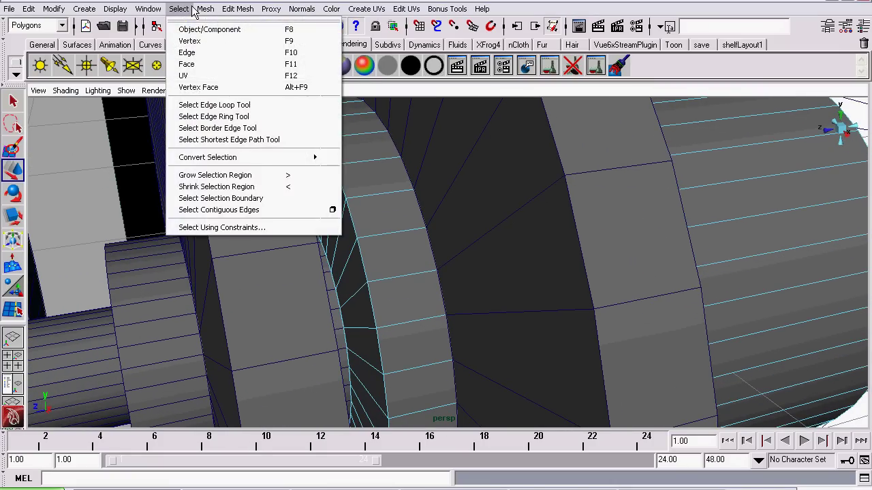
pyautogui.click(237, 108)
pyautogui.keyDown('alt'); pyautogui.moveTo(264, 136); pyautogui.dragTo(410, 184, button='right'); pyautogui.keyUp('alt')
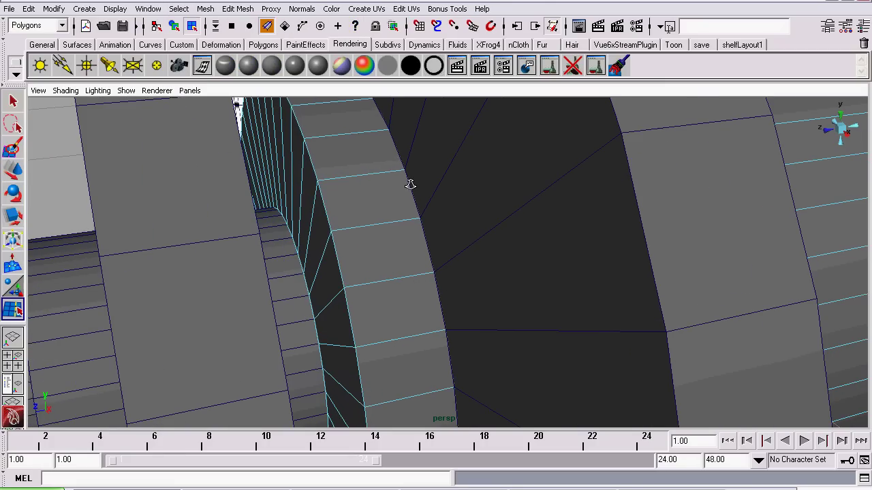
pyautogui.doubleClick(327, 207)
pyautogui.keyDown('alt'); pyautogui.moveTo(327, 209); pyautogui.dragTo(818, 186); pyautogui.keyUp('alt')
pyautogui.keyDown('alt'); pyautogui.moveTo(552, 314); pyautogui.dragTo(249, 270); pyautogui.keyUp('alt')
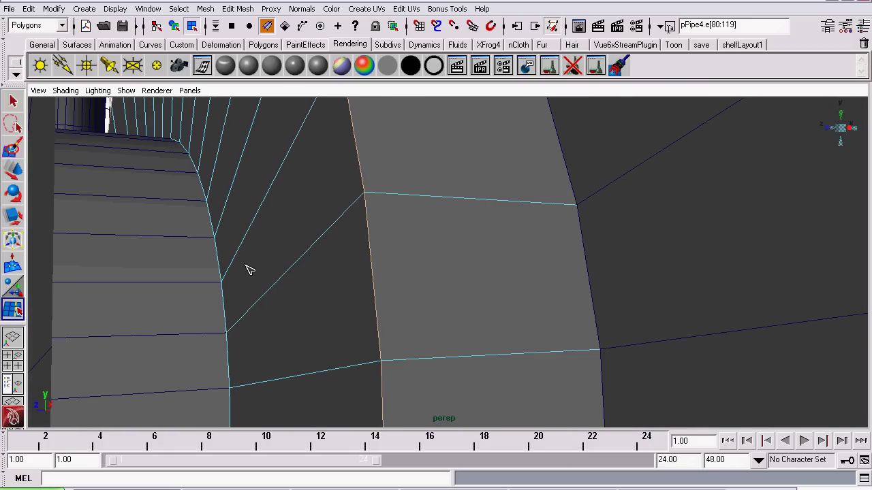
pyautogui.keyDown('shift'); pyautogui.click(224, 302); pyautogui.keyUp('shift')
pyautogui.scroll(-5, 224, 302)
pyautogui.keyDown('alt'); pyautogui.moveTo(266, 228); pyautogui.dragTo(296, 265); pyautogui.keyUp('alt')
# Bevel the selected edge loops with a fractional width of 0.5 and 4 segments
pyautogui.click(235, 11)
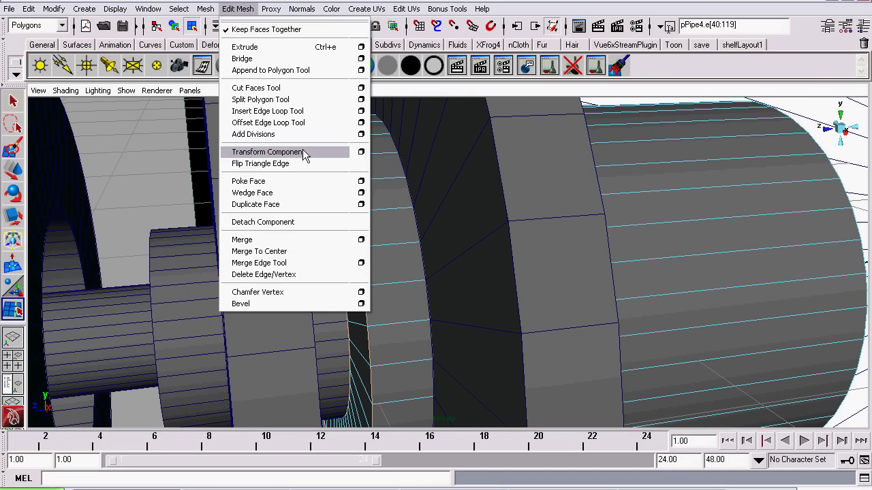
pyautogui.click(361, 306)
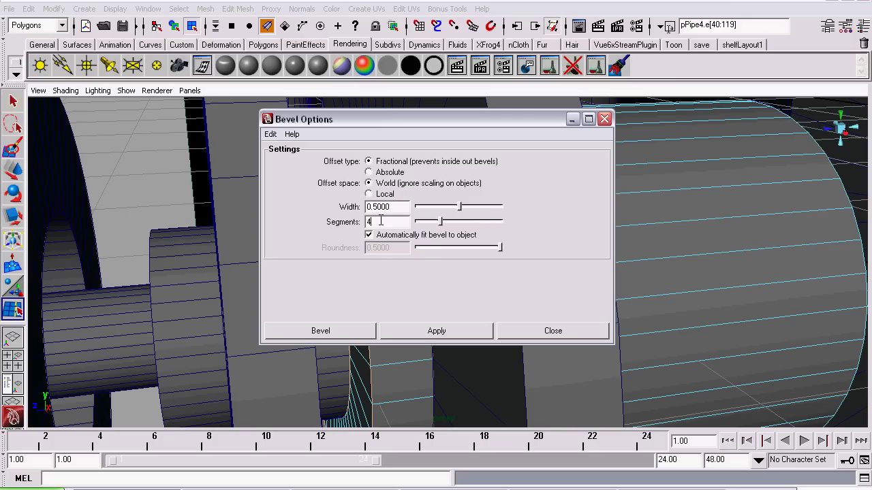
pyautogui.click(320, 331)
pyautogui.keyDown('alt'); pyautogui.moveTo(315, 306); pyautogui.dragTo(353, 268); pyautogui.keyUp('alt')
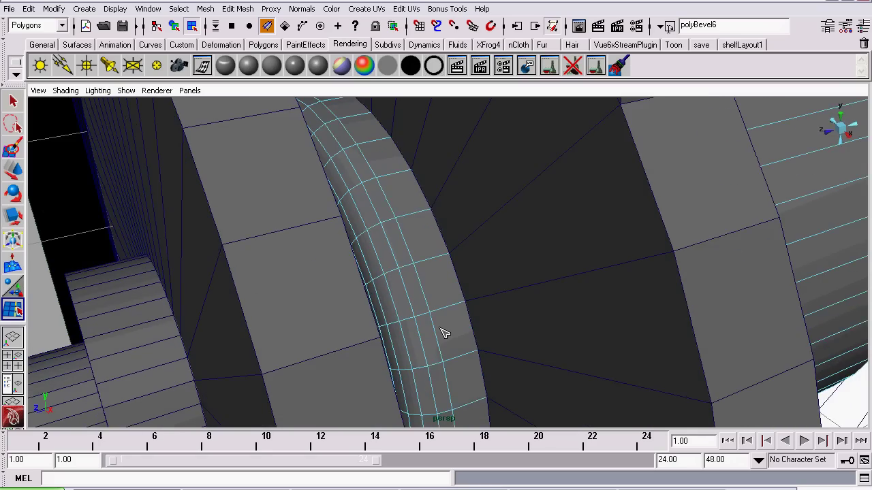
pyautogui.keyDown('alt'); pyautogui.moveTo(444, 333); pyautogui.dragTo(268, 326, button='right'); pyautogui.keyUp('alt')
pyautogui.keyDown('alt'); pyautogui.moveTo(216, 334); pyautogui.dragTo(237, 289); pyautogui.keyUp('alt')
pyautogui.keyDown('alt'); pyautogui.moveTo(231, 310); pyautogui.dragTo(459, 229, button='middle'); pyautogui.keyUp('alt')
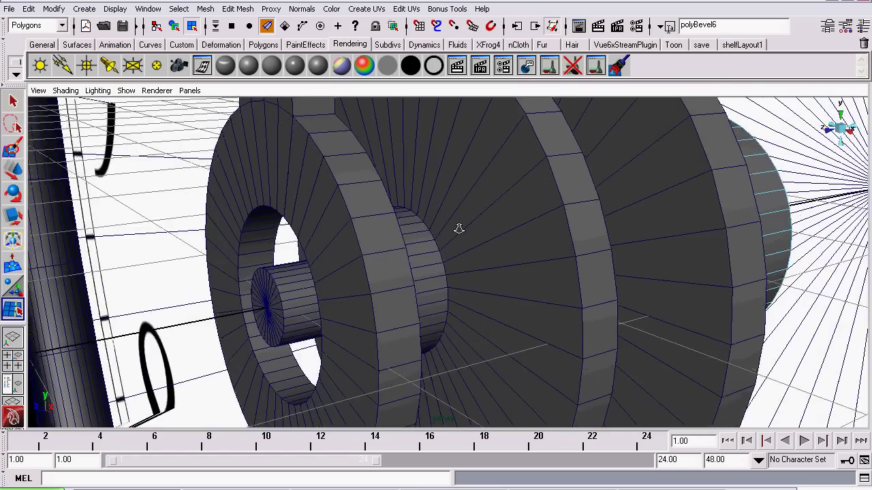
# Select the outer and inner edge loops on the front face of the smaller pipe behind the front hand with the Select Edge Loop Tool
pyautogui.keyDown('alt'); pyautogui.moveTo(459, 229); pyautogui.dragTo(507, 253, button='right'); pyautogui.keyUp('alt')
pyautogui.keyDown('alt'); pyautogui.moveTo(504, 258); pyautogui.dragTo(424, 258); pyautogui.keyUp('alt')
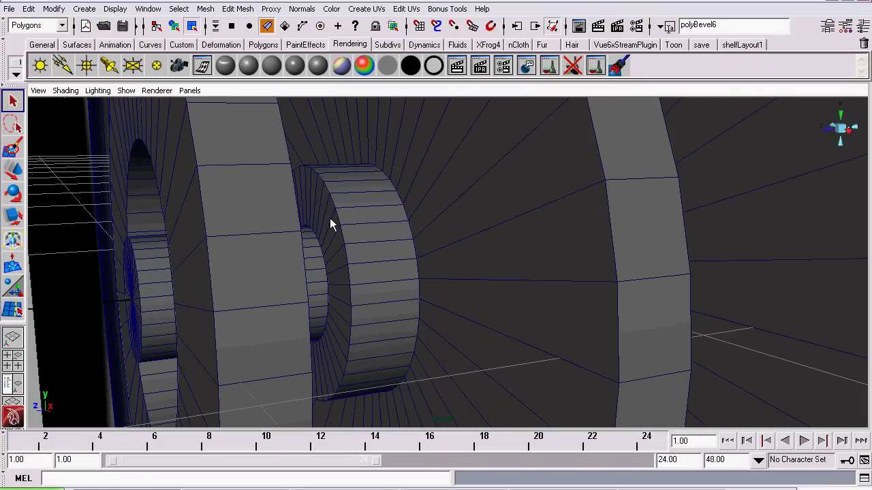
pyautogui.click(361, 220)
pyautogui.click(12, 309)
pyautogui.keyDown('alt'); pyautogui.moveTo(244, 278); pyautogui.dragTo(355, 291, button='right'); pyautogui.keyUp('alt')
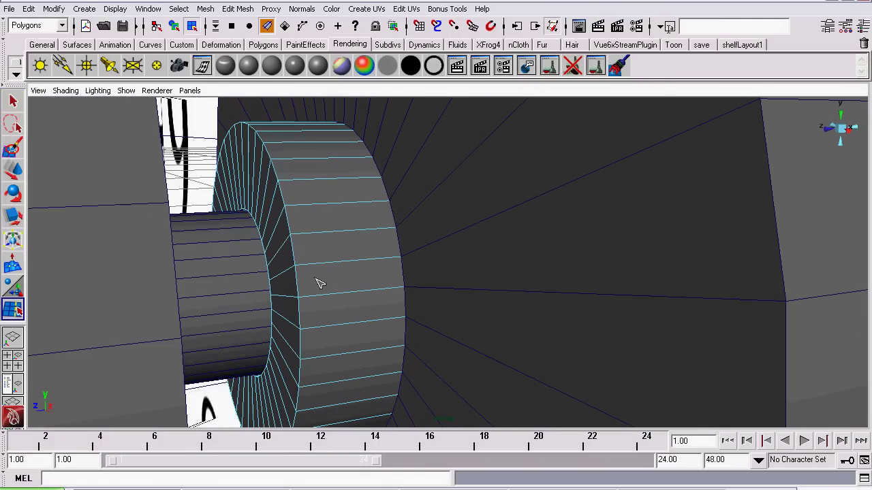
pyautogui.click(299, 280)
pyautogui.scroll(5, 313, 305)
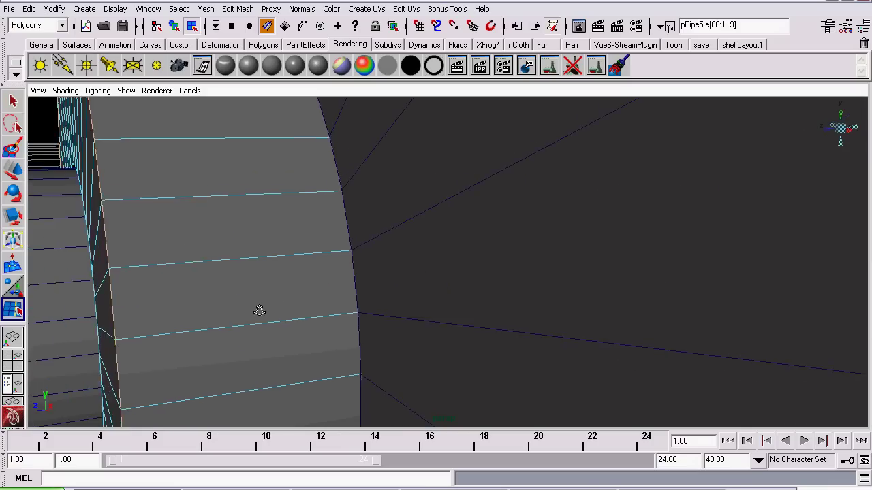
pyautogui.keyDown('alt'); pyautogui.moveTo(260, 310); pyautogui.dragTo(272, 297); pyautogui.keyUp('alt')
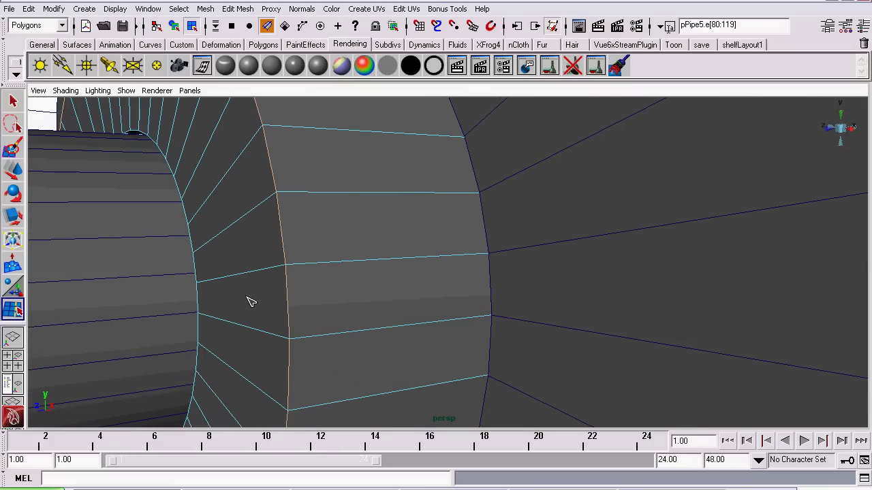
pyautogui.keyDown('shift'); pyautogui.click(198, 299); pyautogui.keyUp('shift')
pyautogui.scroll(-5, 198, 299)
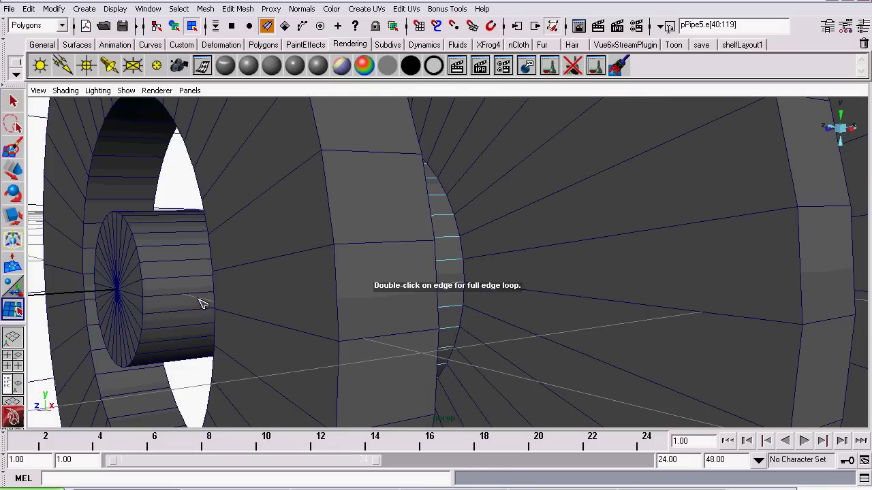
pyautogui.moveTo(238, 273)
pyautogui.keyDown('alt'); pyautogui.mouseDown()
pyautogui.moveTo(237, 290)
pyautogui.moveTo(225, 270)
pyautogui.mouseUp(); pyautogui.keyUp('alt')
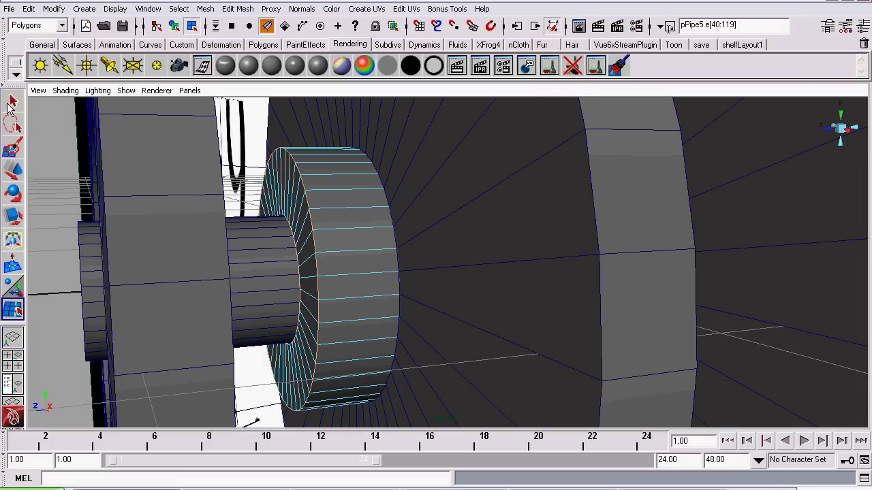
# Bevel the smaller pipe's selected edge loops with the current Bevel settings and return to object selection
pyautogui.click(238, 8)
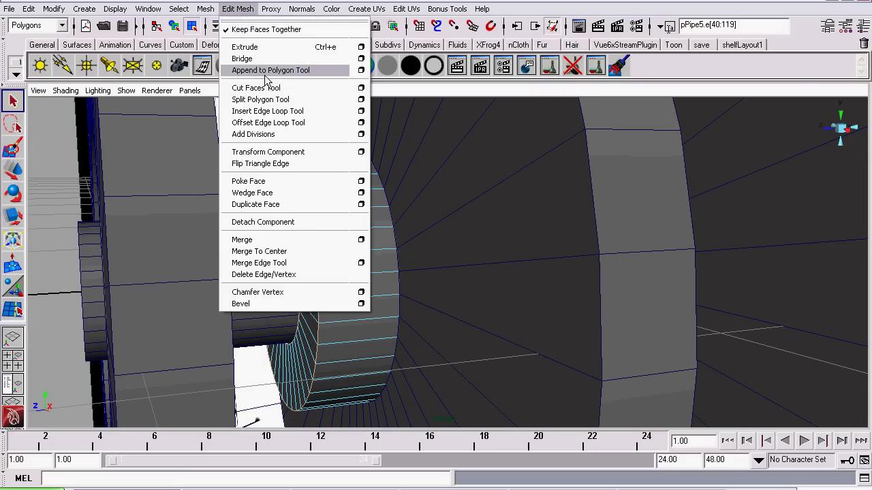
pyautogui.click(288, 305)
pyautogui.scroll(3, 312, 270)
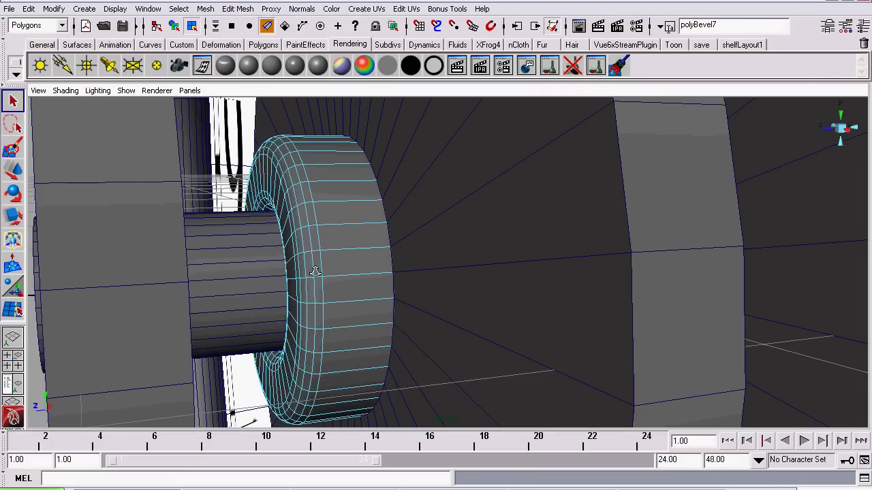
pyautogui.keyDown('alt'); pyautogui.moveTo(300, 262); pyautogui.dragTo(336, 304); pyautogui.keyUp('alt')
pyautogui.moveTo(329, 234); pyautogui.dragTo(405, 173, button='right')
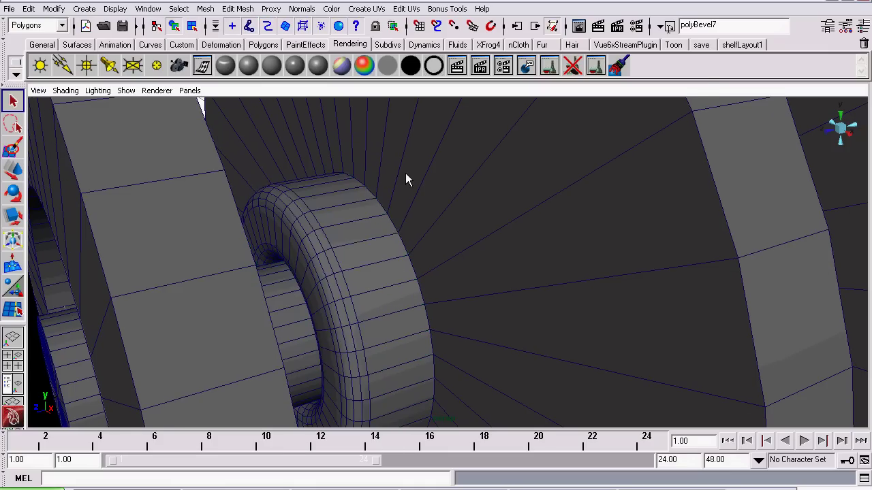
pyautogui.scroll(-5, 179, 192)
# Turn off Wireframe on Shaded and inspect the shading of the bevelled spacers between the hands
pyautogui.click(61, 90)
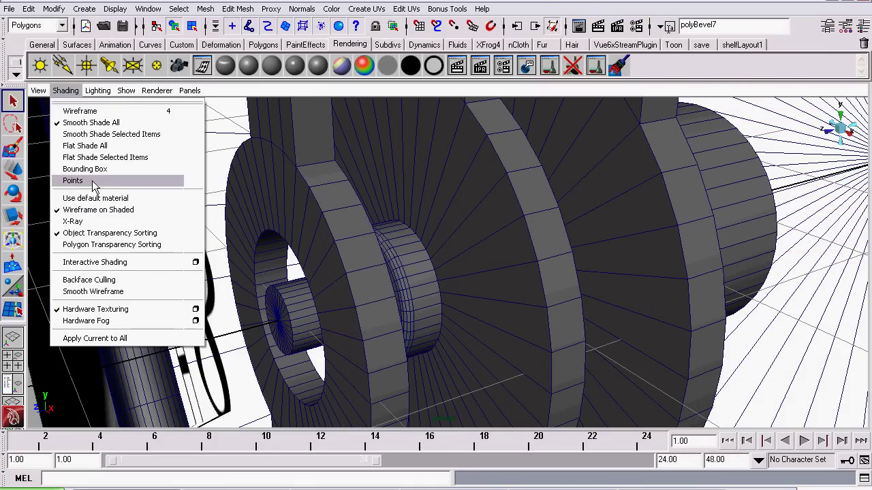
pyautogui.click(95, 210)
pyautogui.moveTo(391, 260)
pyautogui.keyDown('alt'); pyautogui.mouseDown()
pyautogui.moveTo(306, 232)
pyautogui.moveTo(358, 241)
pyautogui.moveTo(440, 214)
pyautogui.moveTo(463, 311)
pyautogui.moveTo(477, 202)
pyautogui.moveTo(487, 218)
pyautogui.moveTo(358, 255)
pyautogui.moveTo(383, 245)
pyautogui.moveTo(475, 268)
pyautogui.moveTo(412, 256)
pyautogui.moveTo(381, 263)
pyautogui.moveTo(403, 282)
pyautogui.mouseUp(); pyautogui.keyUp('alt')
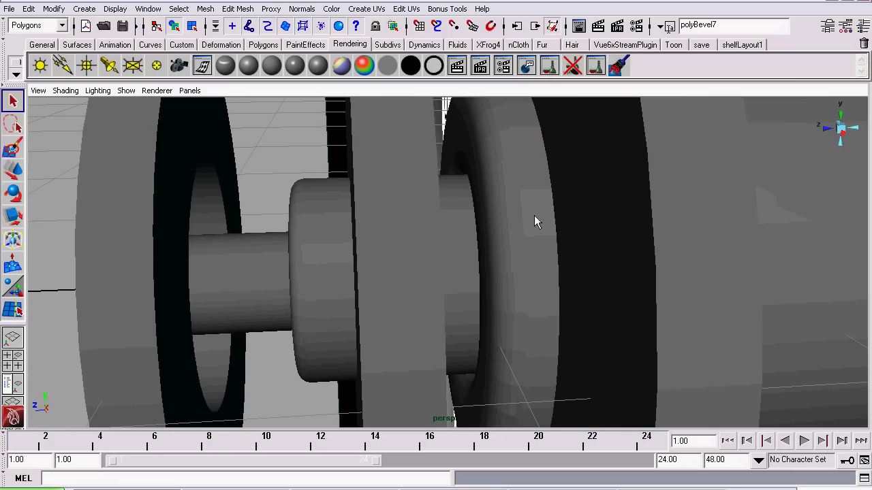
pyautogui.keyDown('alt'); pyautogui.moveTo(491, 321); pyautogui.dragTo(421, 300); pyautogui.keyUp('alt')
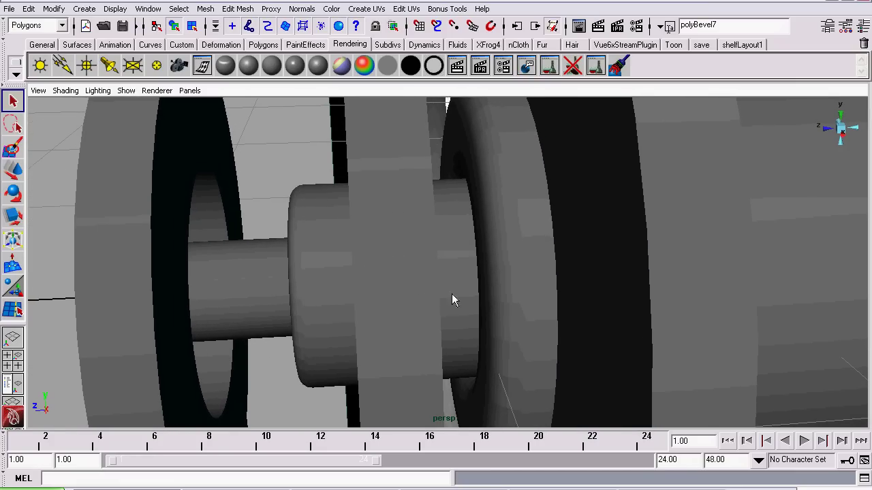
# Apply Set Normal Angle with an angle of 30 to the large bevelled pipe
pyautogui.click(525, 240)
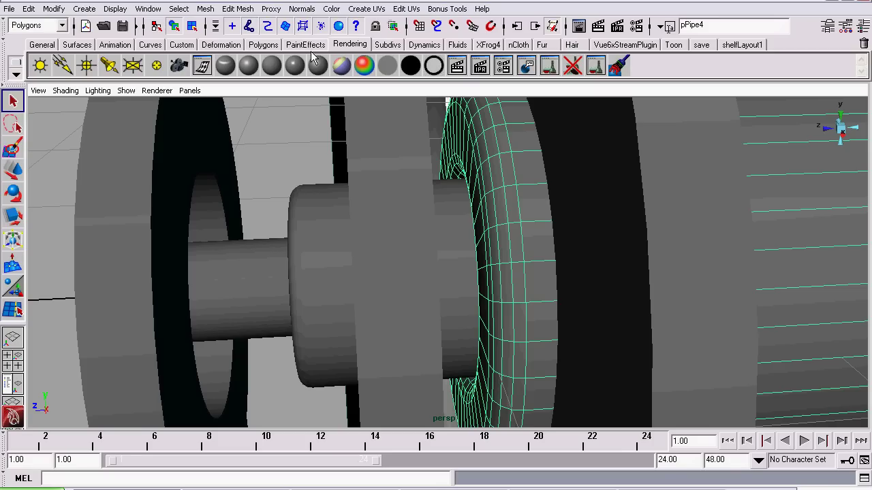
pyautogui.click(299, 9)
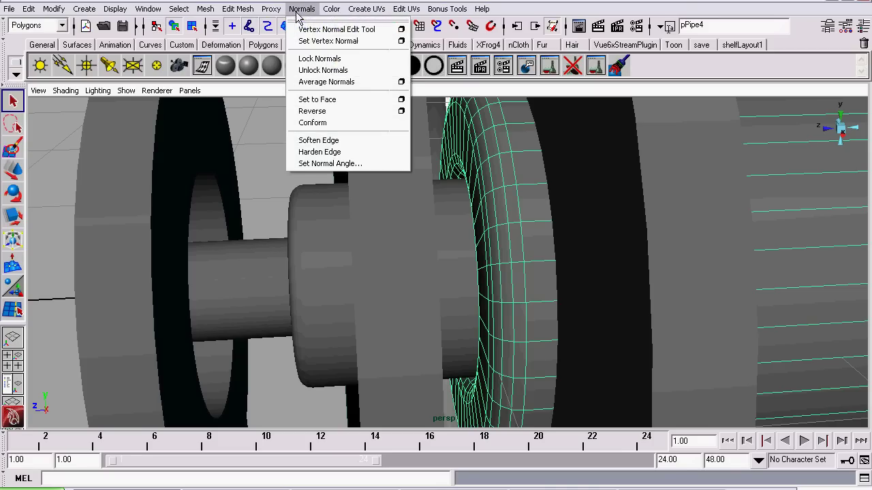
pyautogui.click(334, 164)
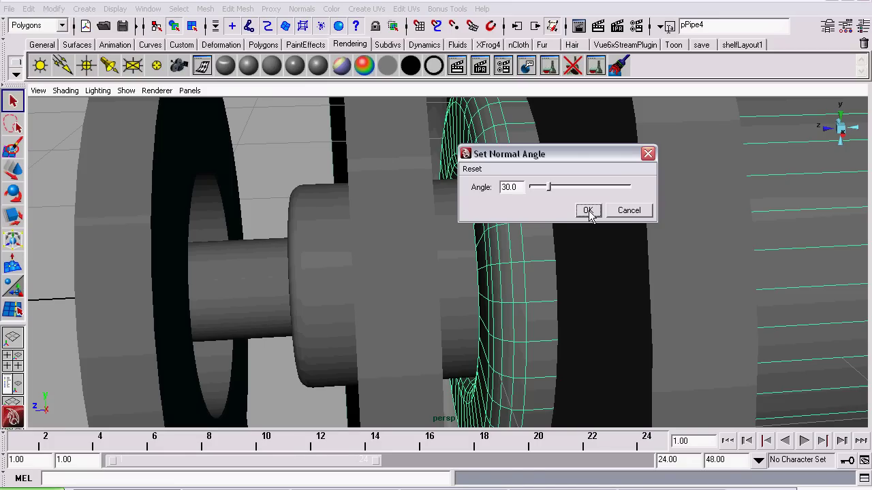
pyautogui.click(589, 211)
# Apply Soften Edge to the smaller bevelled pipe and return to object selection
pyautogui.click(306, 231)
pyautogui.click(301, 9)
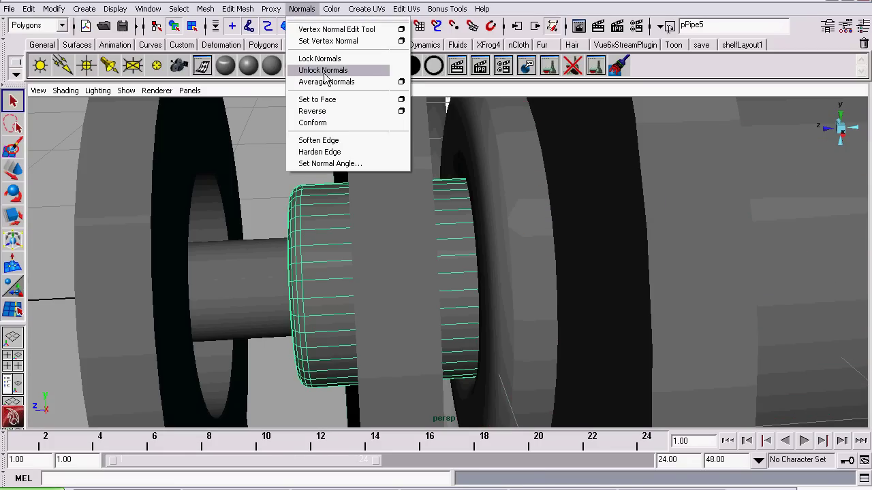
pyautogui.click(318, 141)
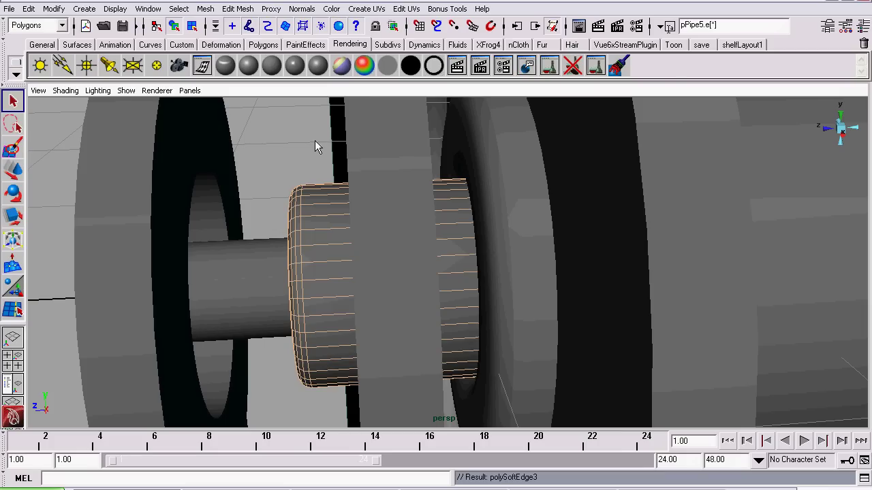
pyautogui.press('F8')
# Apply Set Normal Angle to the smaller pipe with the same angle as the large one, and clear the selection
pyautogui.click(304, 8)
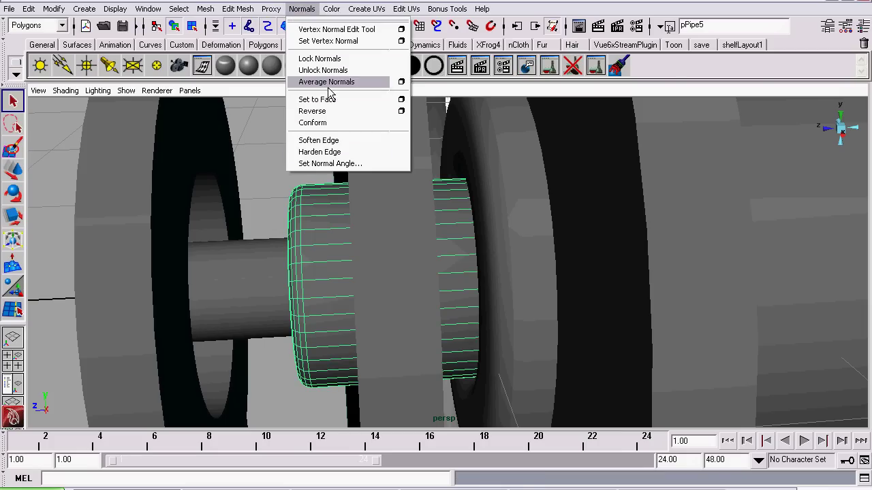
pyautogui.click(335, 163)
pyautogui.click(594, 206)
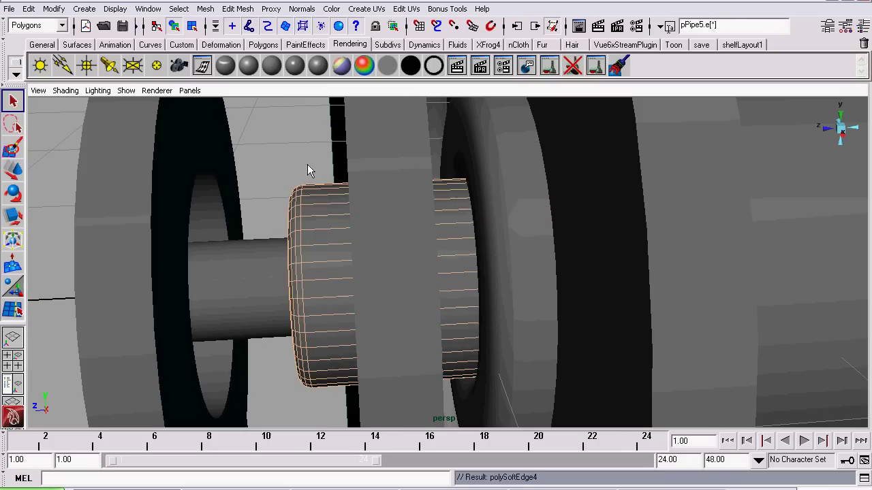
pyautogui.click(283, 159)
pyautogui.keyDown('alt'); pyautogui.moveTo(283, 160); pyautogui.dragTo(454, 269); pyautogui.keyUp('alt')
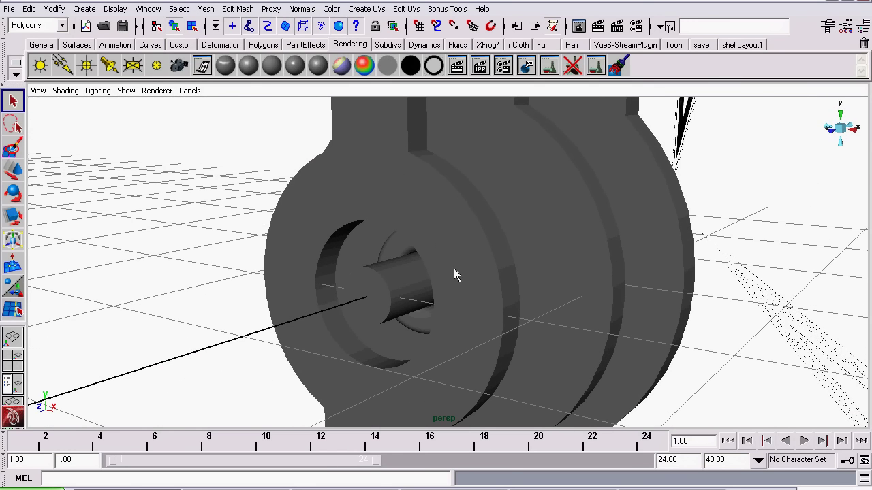
# Switch to Windows Picture and Fax Viewer, examine the round brass cap in front of the hands, and return to Maya
pyautogui.click(455, 489)
pyautogui.scroll(2, 470, 268)
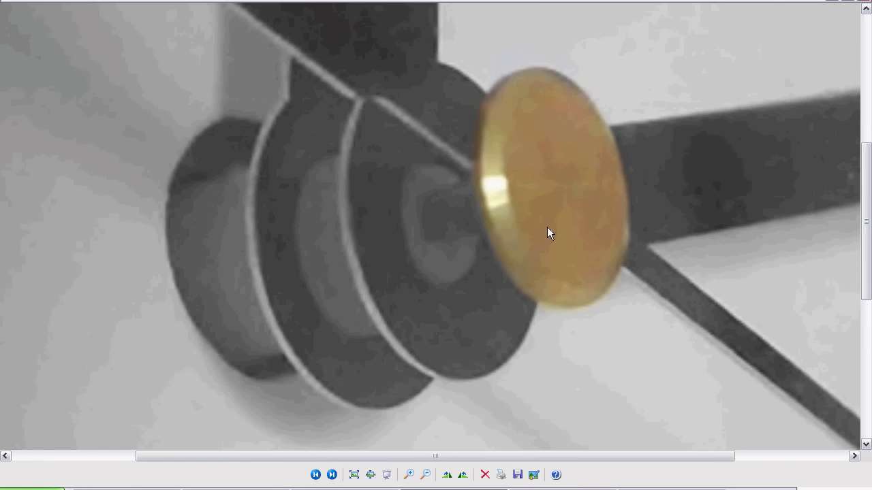
pyautogui.scroll(-1, 545, 243)
pyautogui.hotkey('alt', 'Tab')
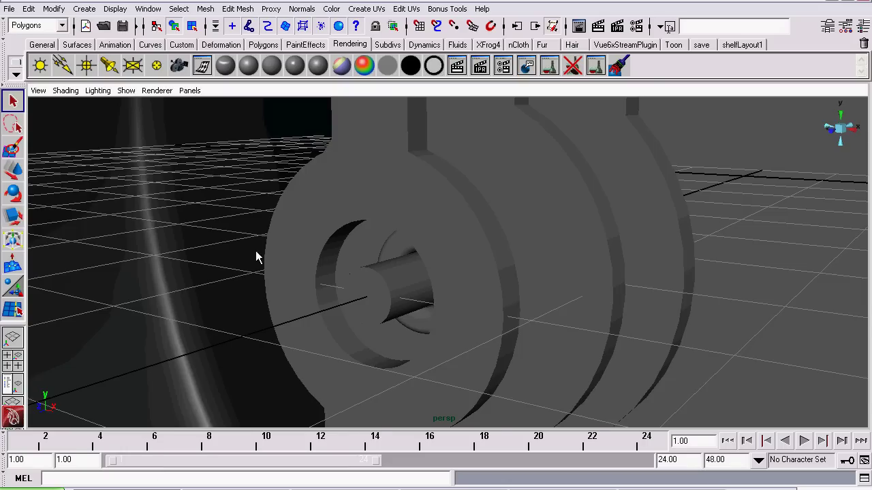
# Create a polygon cylinder and move it along Z to the front hand's hub
pyautogui.scroll(-3, 179, 125)
pyautogui.click(94, 9)
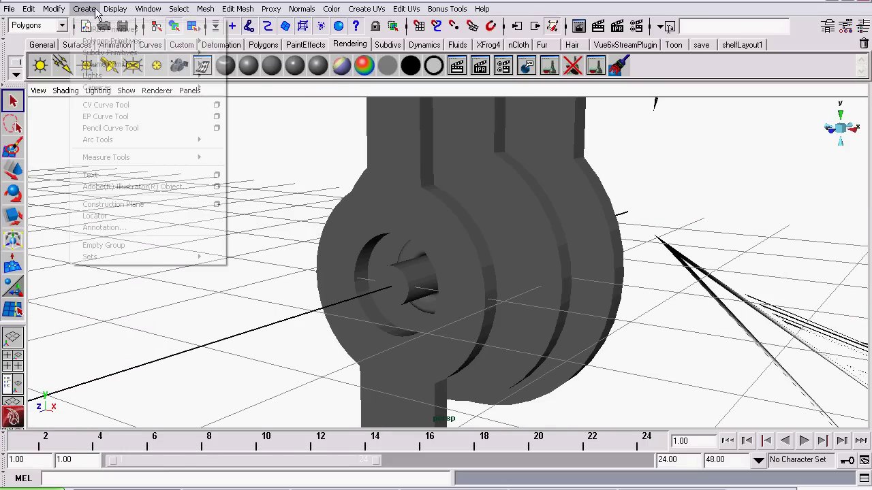
pyautogui.moveTo(121, 46)
pyautogui.click(240, 71)
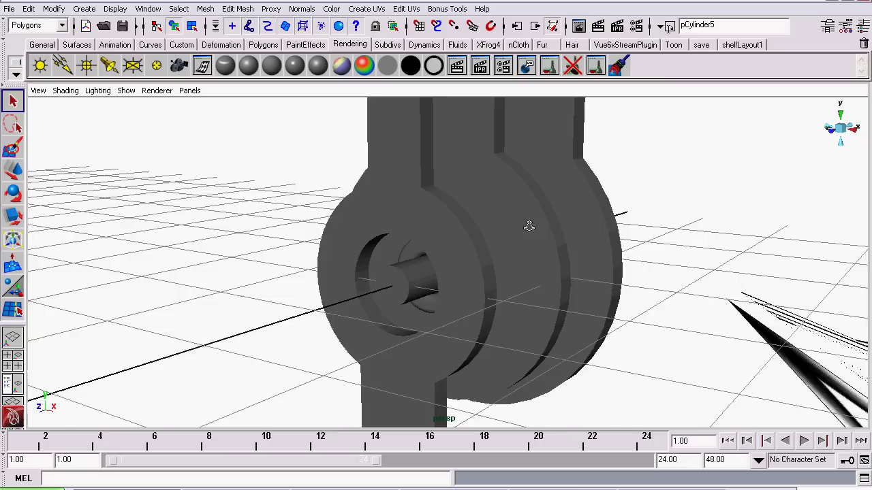
pyautogui.keyDown('alt'); pyautogui.moveTo(528, 225); pyautogui.dragTo(164, 240, button='right'); pyautogui.keyUp('alt')
pyautogui.keyDown('alt'); pyautogui.moveTo(165, 246); pyautogui.dragTo(5, 232); pyautogui.keyUp('alt')
pyautogui.click(11, 175)
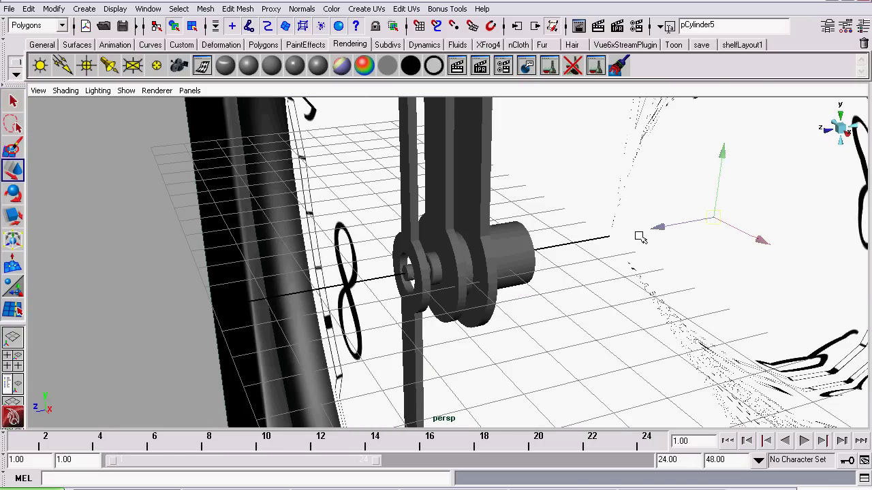
pyautogui.moveTo(660, 228); pyautogui.dragTo(334, 278)
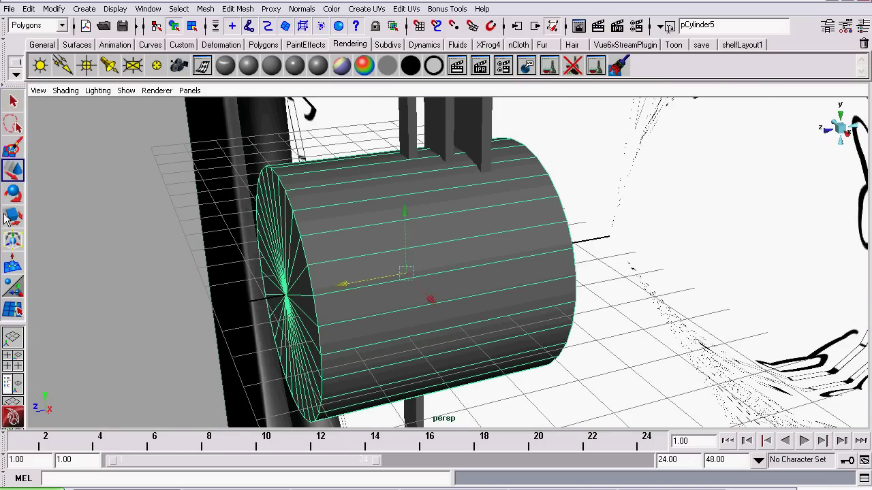
# Scale the new cylinder down uniformly to roughly the diameter of the front hand's hub
pyautogui.click(12, 218)
pyautogui.keyDown('alt'); pyautogui.moveTo(326, 262); pyautogui.dragTo(484, 280, button='right'); pyautogui.keyUp('alt')
pyautogui.scroll(2, 484, 280)
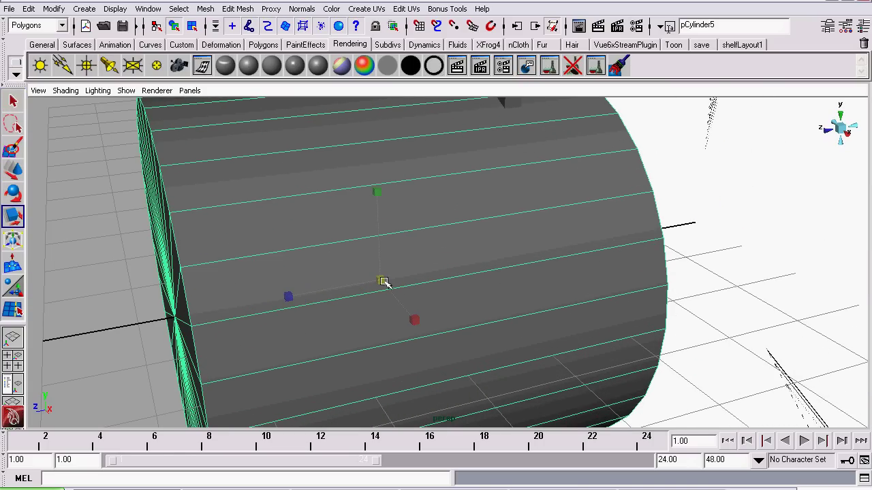
pyautogui.moveTo(384, 282); pyautogui.dragTo(129, 261)
pyautogui.keyDown('alt'); pyautogui.moveTo(209, 274); pyautogui.dragTo(235, 237); pyautogui.keyUp('alt')
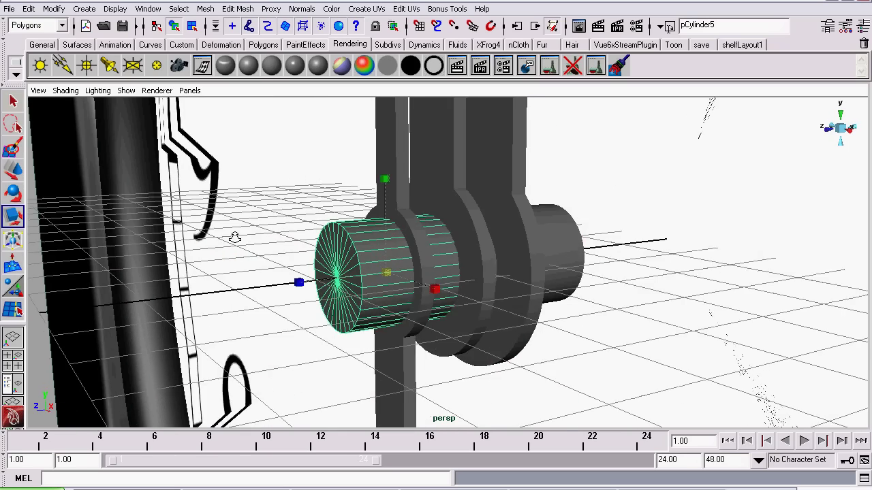
# Flatten the cylinder along Z into a thin disc and widen it to cover the front hand's hub
pyautogui.keyDown('alt'); pyautogui.moveTo(235, 237); pyautogui.dragTo(254, 228, button='right'); pyautogui.keyUp('alt')
pyautogui.moveTo(211, 205); pyautogui.dragTo(257, 221, button='middle')
pyautogui.keyDown('alt'); pyautogui.moveTo(257, 221); pyautogui.dragTo(480, 177); pyautogui.keyUp('alt')
pyautogui.keyDown('alt'); pyautogui.moveTo(521, 218); pyautogui.dragTo(222, 181, button='right'); pyautogui.keyUp('alt')
pyautogui.keyDown('alt'); pyautogui.moveTo(528, 216); pyautogui.dragTo(665, 283); pyautogui.keyUp('alt')
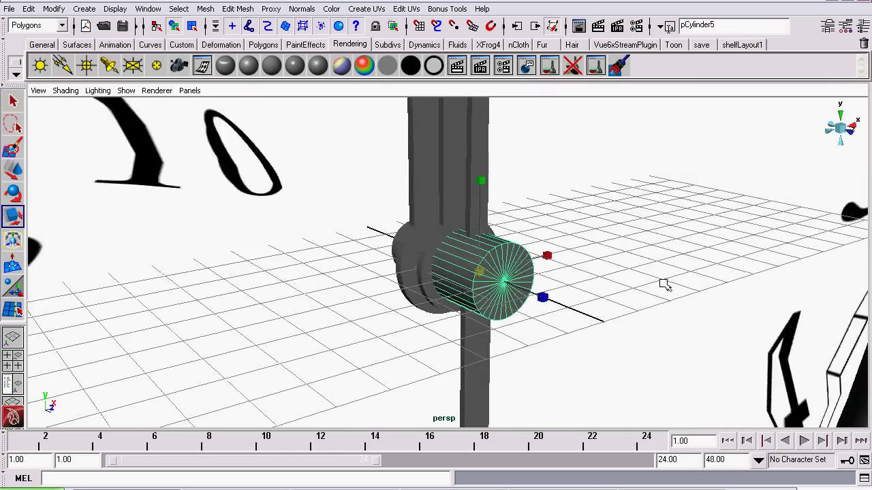
pyautogui.keyDown('alt'); pyautogui.moveTo(665, 285); pyautogui.dragTo(259, 221, button='right'); pyautogui.keyUp('alt')
pyautogui.keyDown('alt'); pyautogui.moveTo(522, 306); pyautogui.dragTo(181, 284); pyautogui.keyUp('alt')
pyautogui.keyDown('alt'); pyautogui.moveTo(225, 287); pyautogui.dragTo(635, 316, button='right'); pyautogui.keyUp('alt')
pyautogui.keyDown('alt'); pyautogui.moveTo(634, 316); pyautogui.dragTo(302, 229); pyautogui.keyUp('alt')
pyautogui.keyDown('alt'); pyautogui.moveTo(302, 230); pyautogui.dragTo(496, 254, button='right'); pyautogui.keyUp('alt')
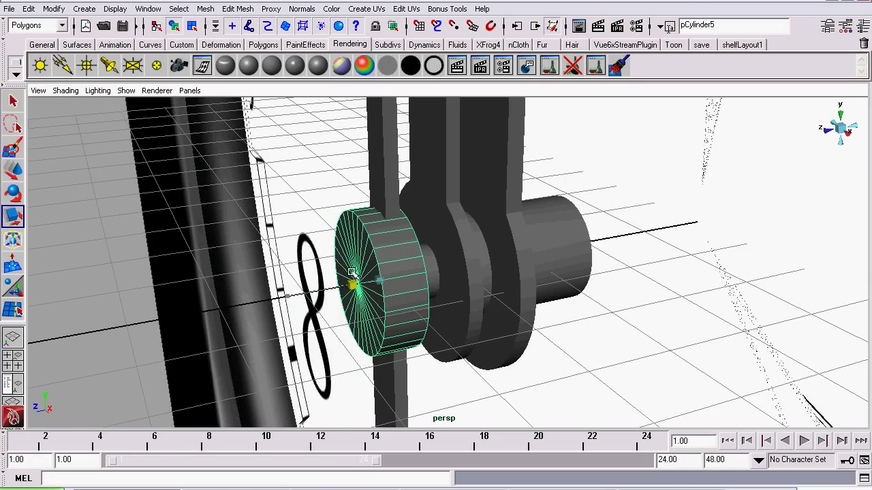
pyautogui.keyDown('alt'); pyautogui.moveTo(301, 240); pyautogui.dragTo(222, 214); pyautogui.keyUp('alt')
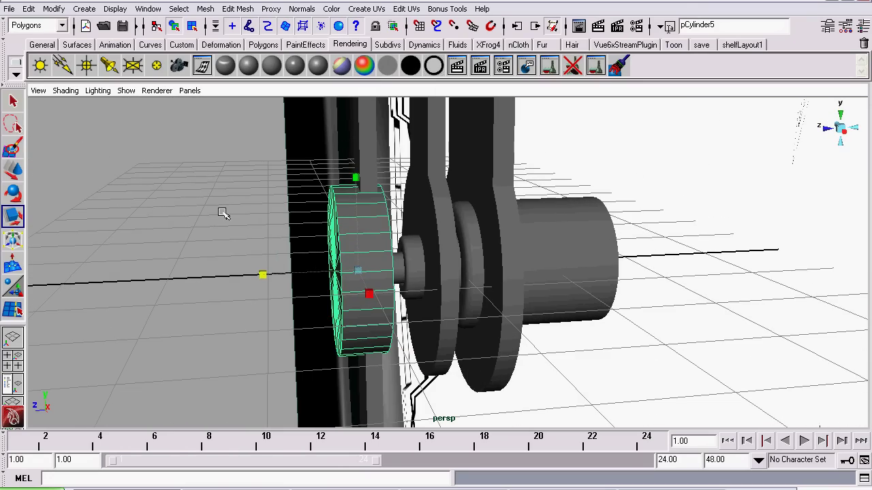
# Examine how the disc sits around the shaft and front hub in wireframe display, and return to Smooth Shade All
pyautogui.click(65, 90)
pyautogui.click(75, 110)
pyautogui.moveTo(75, 110)
pyautogui.keyDown('alt'); pyautogui.mouseDown()
pyautogui.moveTo(320, 210)
pyautogui.moveTo(407, 220)
pyautogui.moveTo(706, 218)
pyautogui.moveTo(694, 220)
pyautogui.moveTo(694, 211)
pyautogui.moveTo(202, 215)
pyautogui.moveTo(10, 100)
pyautogui.mouseUp(); pyautogui.keyUp('alt')
pyautogui.click(66, 91)
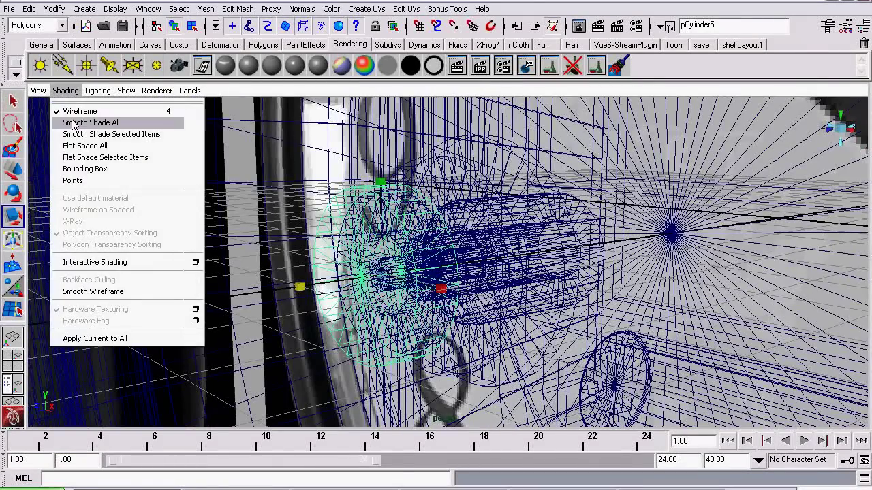
pyautogui.click(76, 122)
# Select the full edge loop around the disc's front rim with the Select Edge Loop Tool
pyautogui.moveTo(105, 123)
pyautogui.keyDown('alt'); pyautogui.mouseDown()
pyautogui.moveTo(278, 203)
pyautogui.moveTo(350, 213)
pyautogui.moveTo(276, 237)
pyautogui.mouseUp(); pyautogui.keyUp('alt')
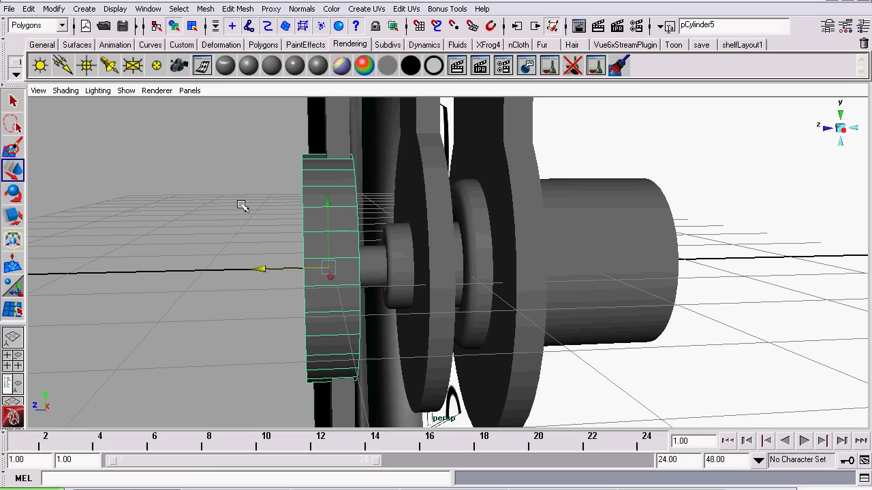
pyautogui.keyDown('alt'); pyautogui.moveTo(242, 206); pyautogui.dragTo(439, 284, button='right'); pyautogui.keyUp('alt')
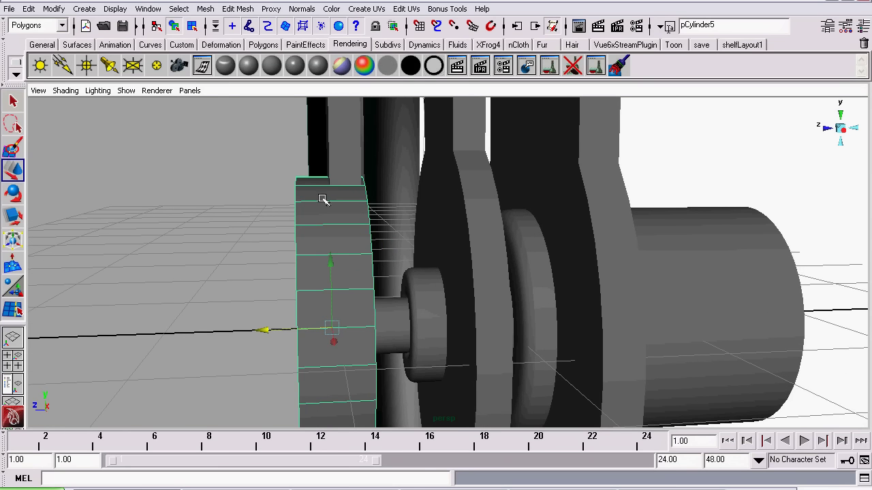
pyautogui.keyDown('alt'); pyautogui.moveTo(323, 199); pyautogui.dragTo(290, 257); pyautogui.keyUp('alt')
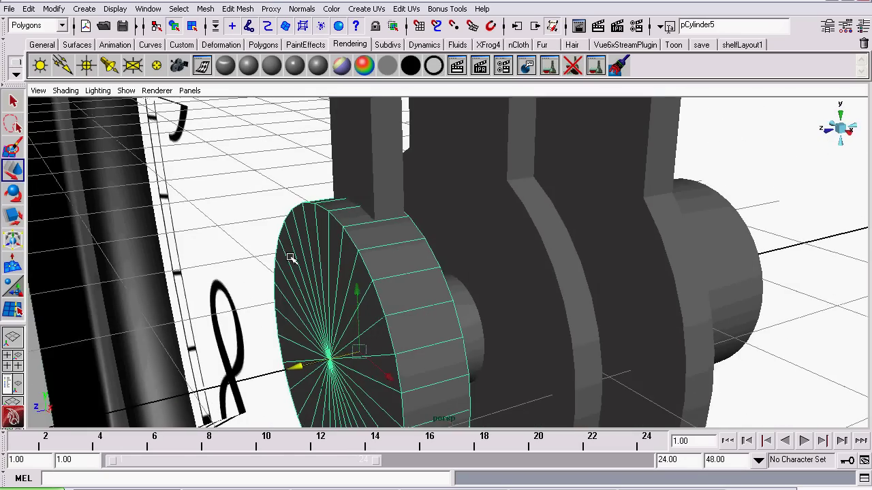
pyautogui.keyDown('alt'); pyautogui.moveTo(291, 258); pyautogui.dragTo(449, 169, button='middle'); pyautogui.keyUp('alt')
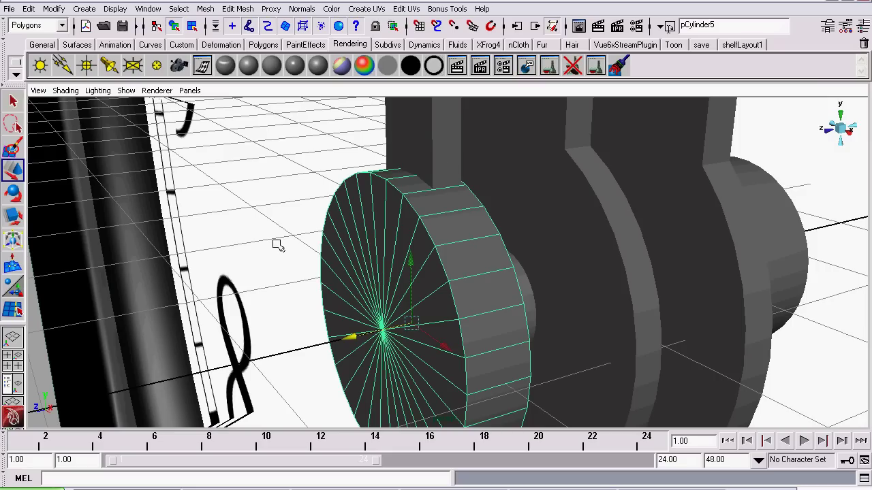
pyautogui.click(178, 9)
pyautogui.click(259, 111)
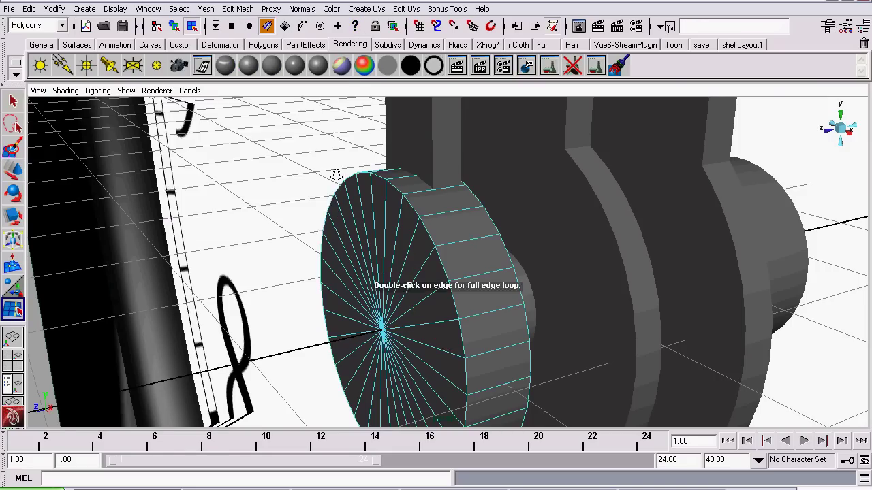
pyautogui.scroll(4, 354, 156)
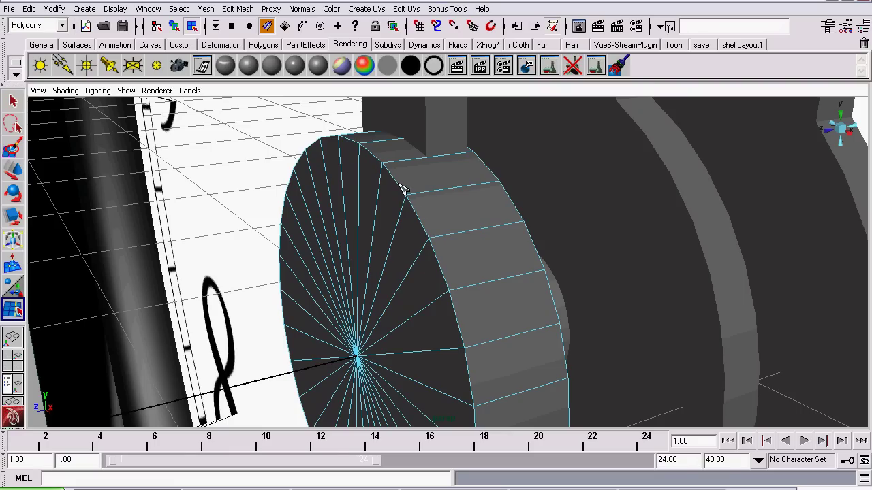
pyautogui.scroll(-5, 594, 221)
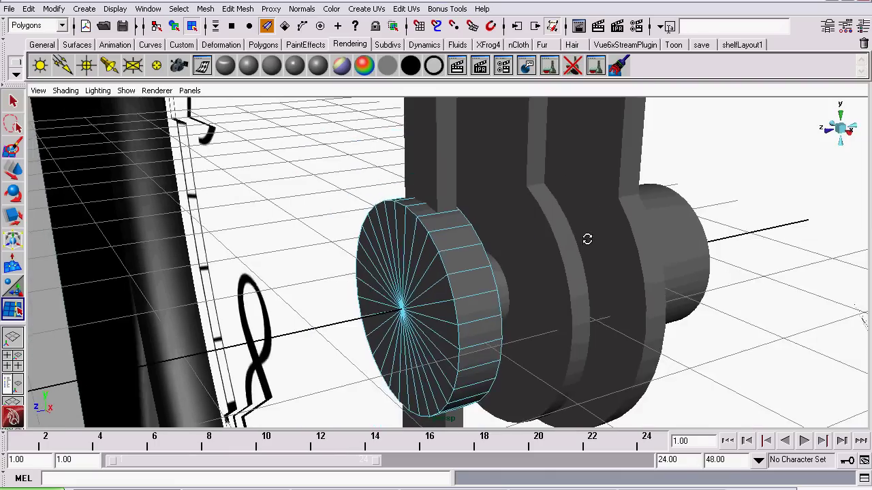
pyautogui.keyDown('alt'); pyautogui.moveTo(587, 239); pyautogui.dragTo(525, 251); pyautogui.keyUp('alt')
pyautogui.scroll(4, 307, 245)
pyautogui.keyDown('alt'); pyautogui.moveTo(307, 245); pyautogui.dragTo(425, 244); pyautogui.keyUp('alt')
pyautogui.keyDown('alt'); pyautogui.moveTo(425, 244); pyautogui.dragTo(501, 250, button='right'); pyautogui.keyUp('alt')
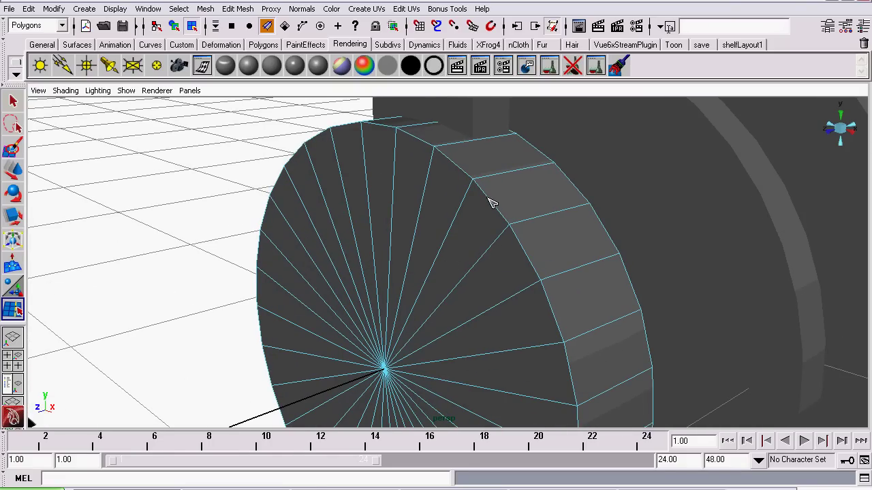
pyautogui.doubleClick(492, 203)
# Bevel the selected edge loop around the disc's front rim
pyautogui.keyDown('alt'); pyautogui.moveTo(346, 163); pyautogui.dragTo(284, 195, button='right'); pyautogui.keyUp('alt')
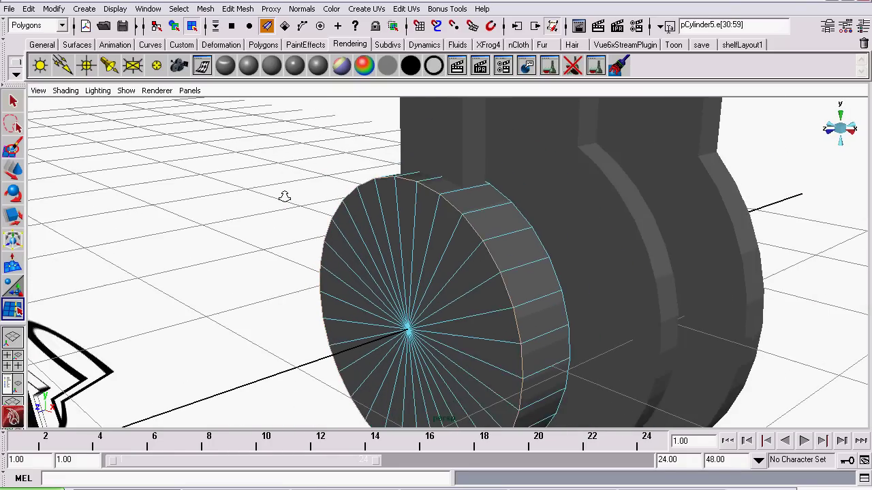
pyautogui.keyDown('alt'); pyautogui.moveTo(284, 195); pyautogui.dragTo(218, 65); pyautogui.keyUp('alt')
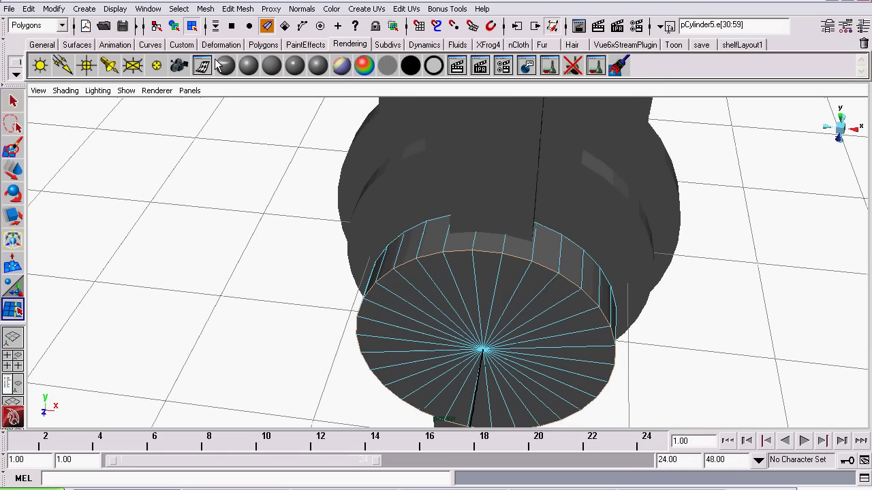
pyautogui.click(231, 8)
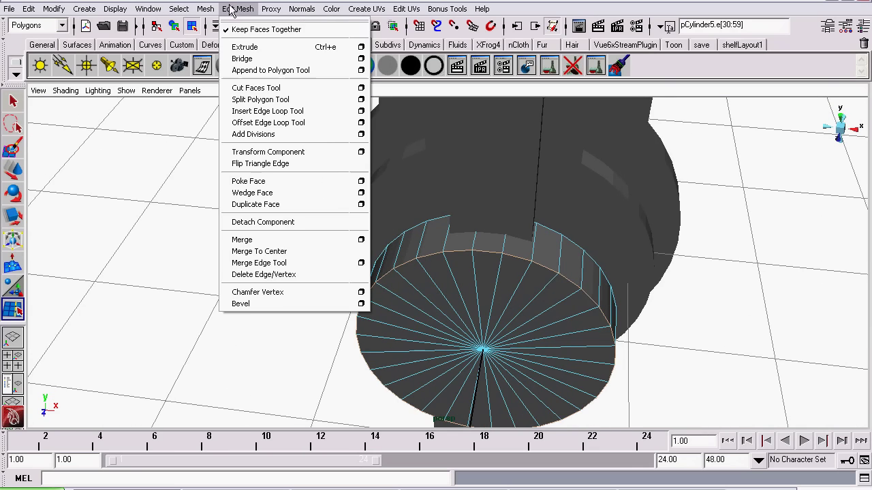
pyautogui.click(255, 302)
pyautogui.keyDown('alt'); pyautogui.moveTo(252, 299); pyautogui.dragTo(508, 252); pyautogui.keyUp('alt')
pyautogui.keyDown('alt'); pyautogui.moveTo(508, 251); pyautogui.dragTo(224, 261, button='middle'); pyautogui.keyUp('alt')
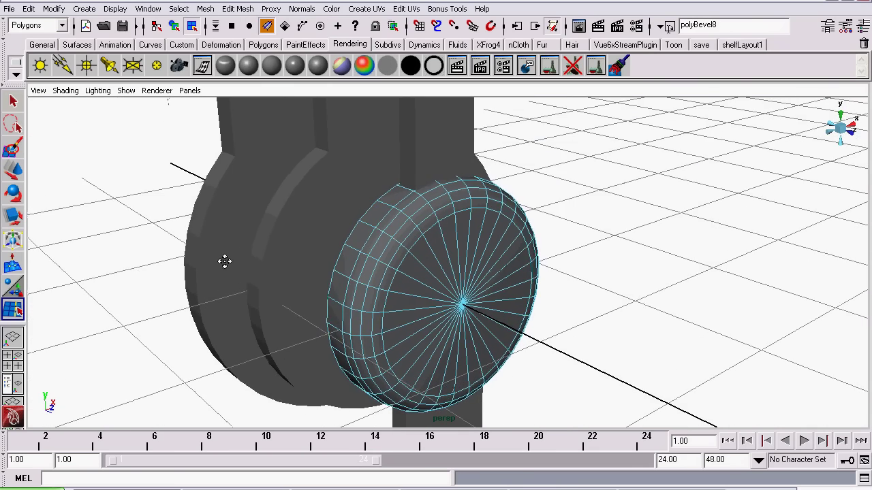
pyautogui.keyDown('alt'); pyautogui.moveTo(225, 260); pyautogui.dragTo(371, 269, button='right'); pyautogui.keyUp('alt')
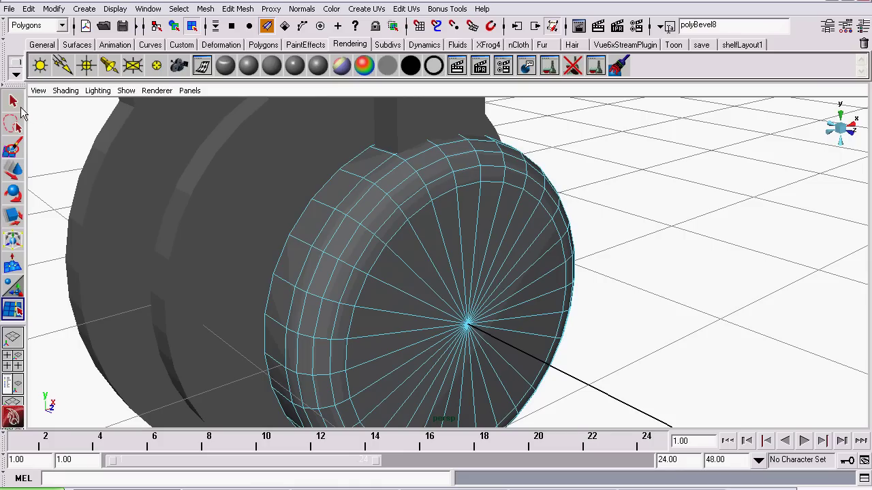
# Return the bevelled disc to object selection and open its attributes
pyautogui.click(15, 103)
pyautogui.moveTo(375, 203); pyautogui.dragTo(447, 176, button='right')
pyautogui.click(436, 222)
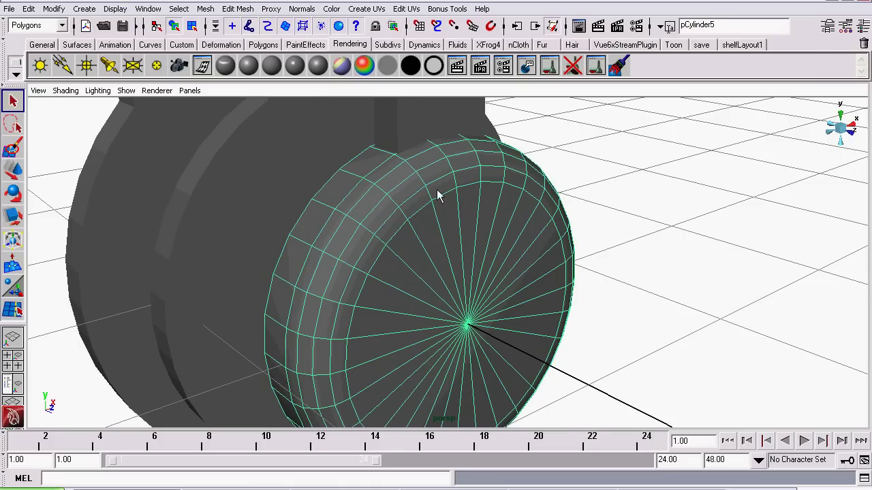
pyautogui.click(829, 27)
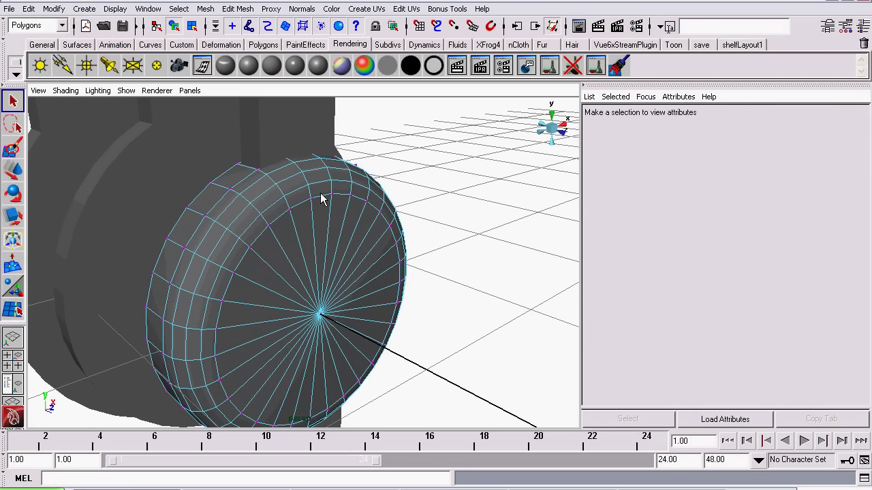
pyautogui.click(317, 198)
pyautogui.keyDown('alt'); pyautogui.moveTo(253, 189); pyautogui.dragTo(334, 179); pyautogui.keyUp('alt')
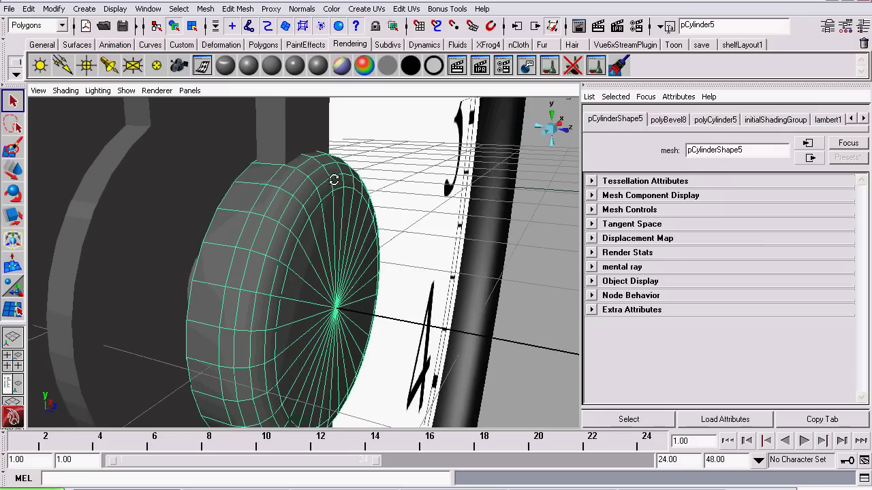
# Turn off Auto Fit on the disc's bevel and set its Roundness to -0.021, comparing the rim with the reference photo
pyautogui.click(674, 121)
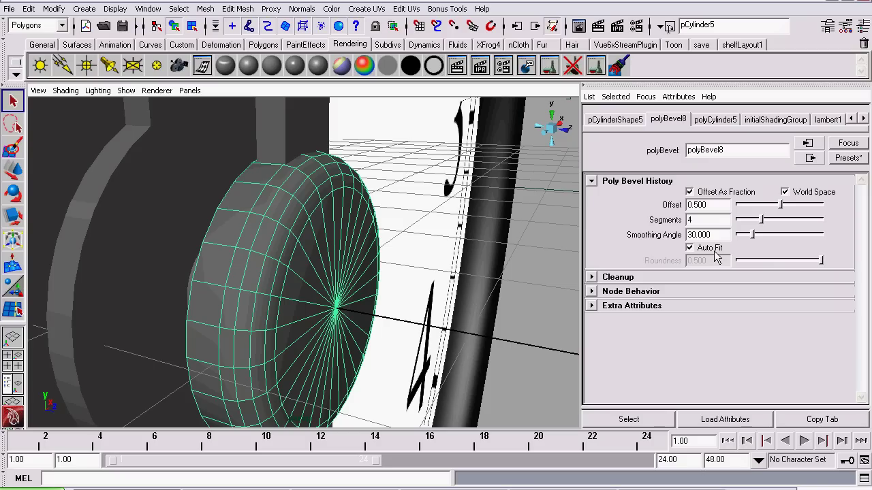
pyautogui.click(708, 248)
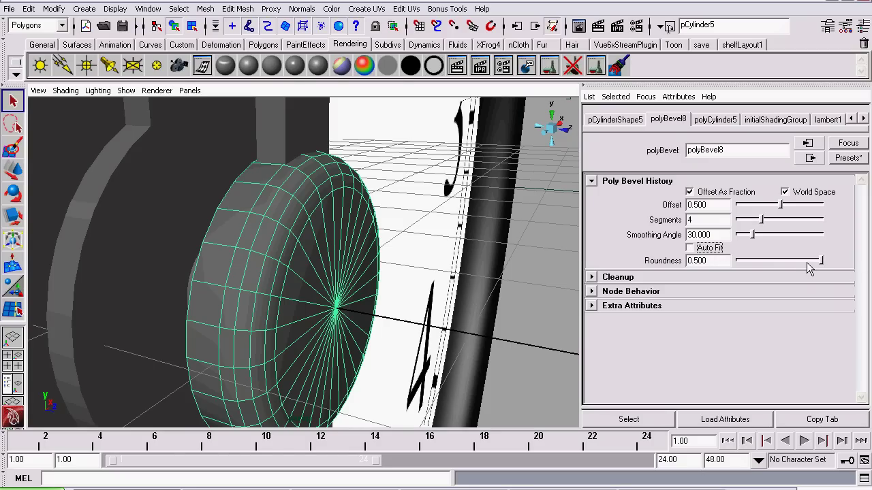
pyautogui.moveTo(809, 267); pyautogui.dragTo(785, 264)
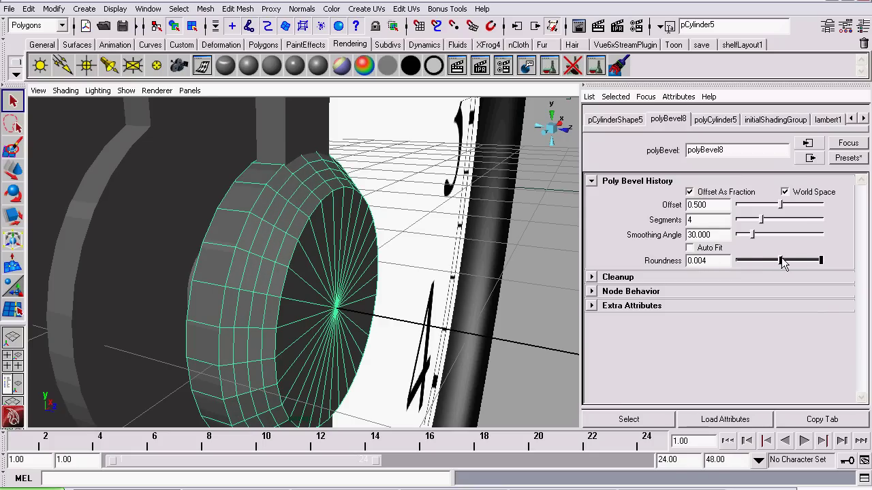
pyautogui.keyDown('alt'); pyautogui.moveTo(402, 198); pyautogui.dragTo(429, 191); pyautogui.keyUp('alt')
pyautogui.moveTo(794, 262); pyautogui.dragTo(779, 265)
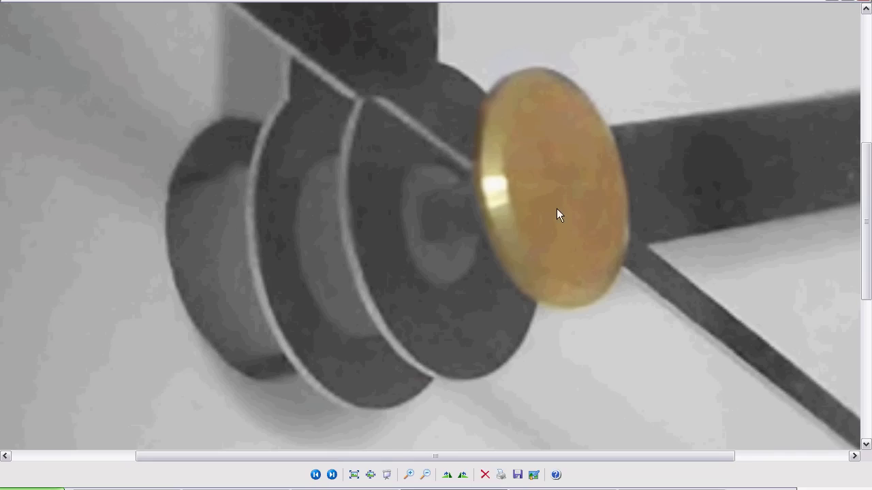
pyautogui.click(171, 489)
pyautogui.keyDown('alt'); pyautogui.moveTo(398, 272); pyautogui.dragTo(395, 228); pyautogui.keyUp('alt')
pyautogui.moveTo(777, 267); pyautogui.dragTo(779, 263)
pyautogui.keyDown('alt'); pyautogui.moveTo(440, 222); pyautogui.dragTo(225, 221); pyautogui.keyUp('alt')
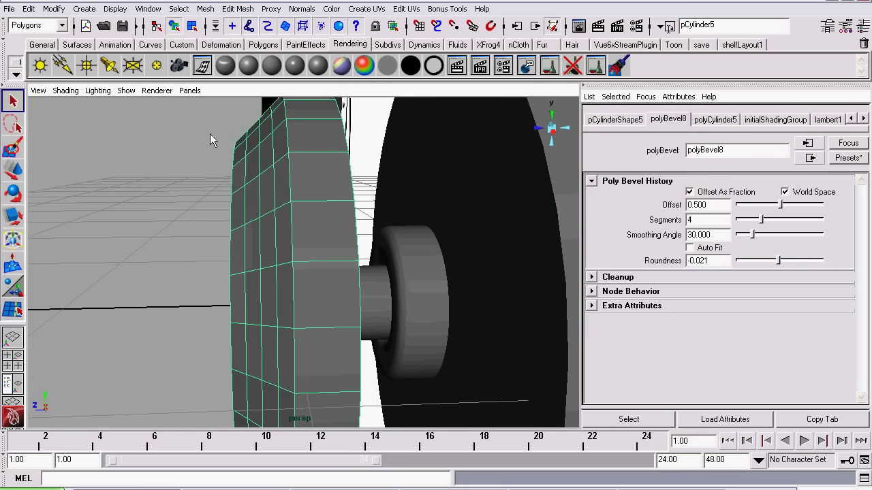
pyautogui.keyDown('alt'); pyautogui.moveTo(210, 134); pyautogui.dragTo(638, 210); pyautogui.keyUp('alt')
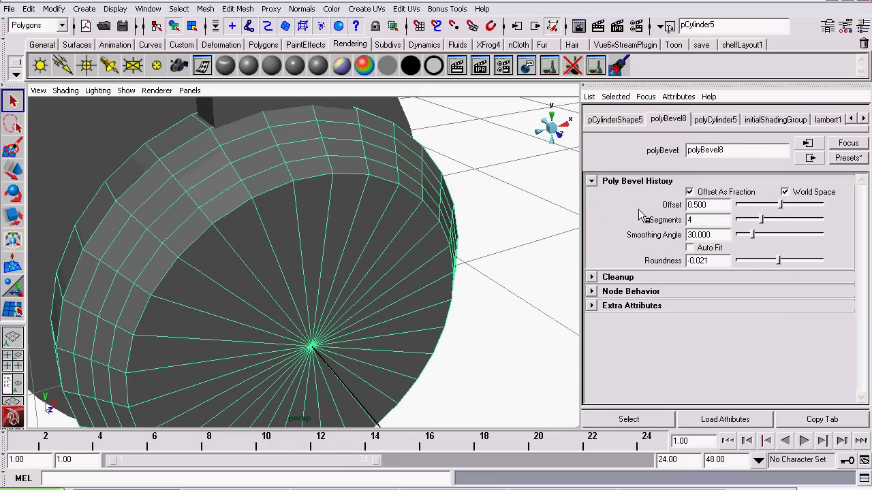
# Reduce the disc's bevel to 3 segments and set its Offset to 0.446
pyautogui.click(762, 219)
pyautogui.moveTo(762, 227); pyautogui.dragTo(757, 225)
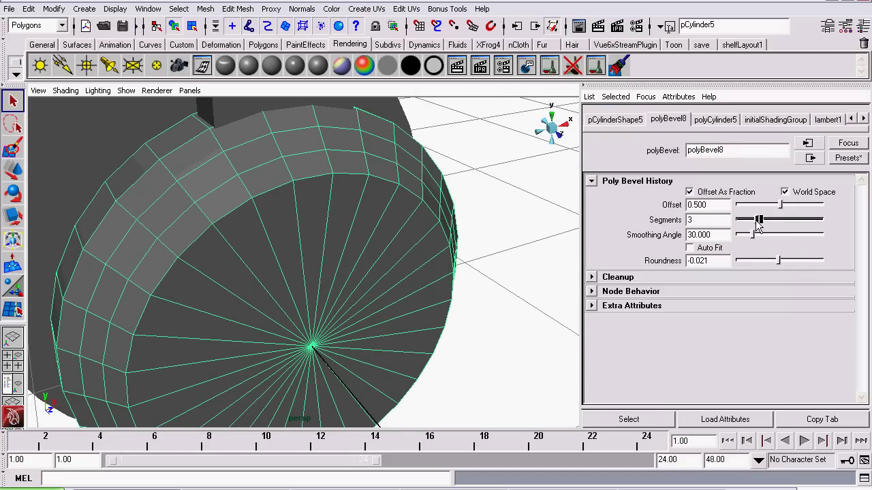
pyautogui.keyDown('alt'); pyautogui.moveTo(461, 204); pyautogui.dragTo(544, 204); pyautogui.keyUp('alt')
pyautogui.moveTo(780, 206); pyautogui.dragTo(774, 208)
pyautogui.keyDown('alt'); pyautogui.moveTo(70, 184); pyautogui.dragTo(344, 263); pyautogui.keyUp('alt')
pyautogui.keyDown('alt'); pyautogui.moveTo(383, 304); pyautogui.dragTo(212, 244); pyautogui.keyUp('alt')
pyautogui.scroll(-5, 213, 244)
pyautogui.scroll(4, 213, 244)
# Set the centre cap's normal angle to 30 degrees and deselect the cap
pyautogui.click(301, 8)
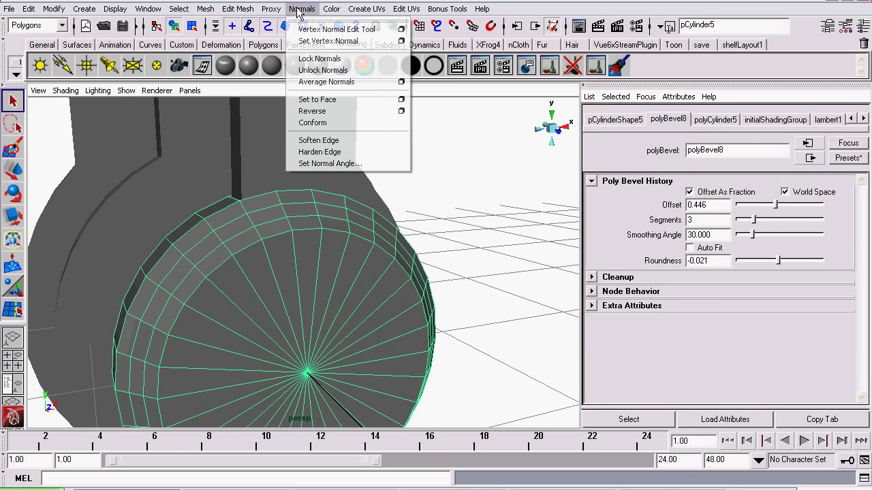
pyautogui.click(325, 164)
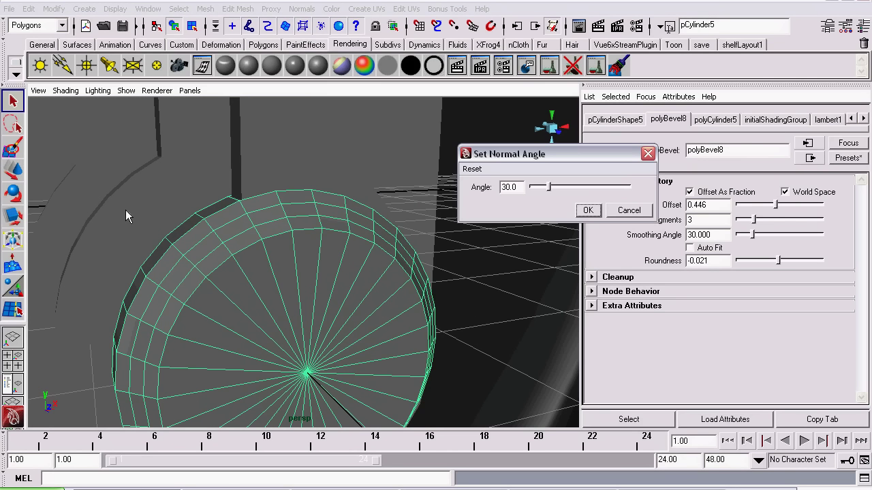
pyautogui.click(588, 212)
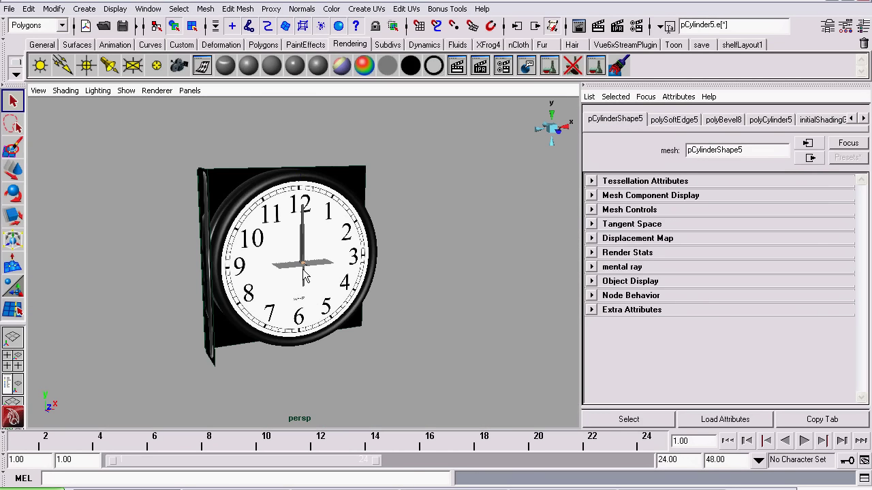
pyautogui.click(456, 242)
pyautogui.scroll(6, 383, 282)
pyautogui.keyDown('alt'); pyautogui.moveTo(384, 282); pyautogui.dragTo(113, 296); pyautogui.keyUp('alt')
pyautogui.keyDown('alt'); pyautogui.moveTo(113, 295); pyautogui.dragTo(393, 327, button='right'); pyautogui.keyUp('alt')
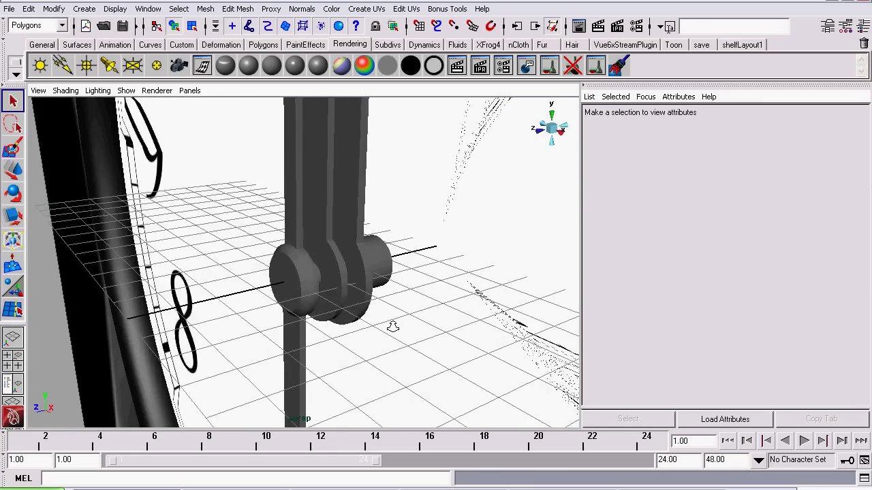
pyautogui.keyDown('alt'); pyautogui.moveTo(393, 327); pyautogui.dragTo(385, 310); pyautogui.keyUp('alt')
pyautogui.keyDown('alt'); pyautogui.moveTo(386, 309); pyautogui.dragTo(77, 264, button='right'); pyautogui.keyUp('alt')
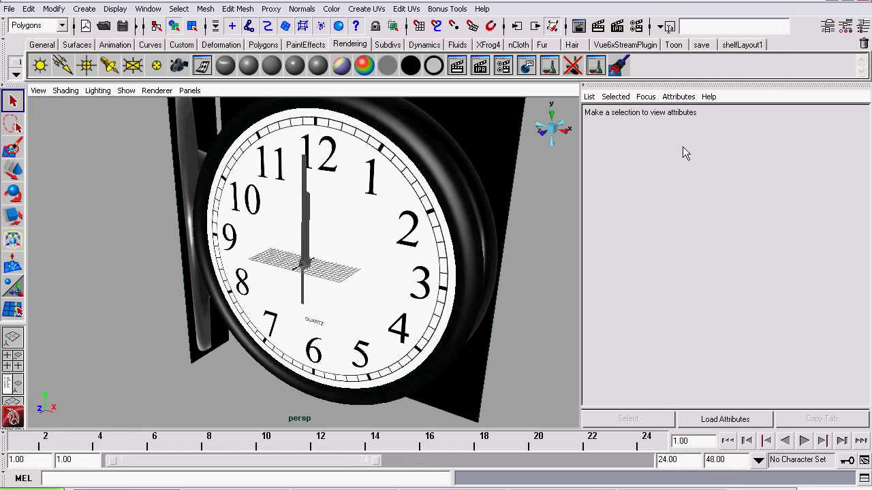
# Show the display layers and make the glass layer visible over the clock face
pyautogui.click(862, 31)
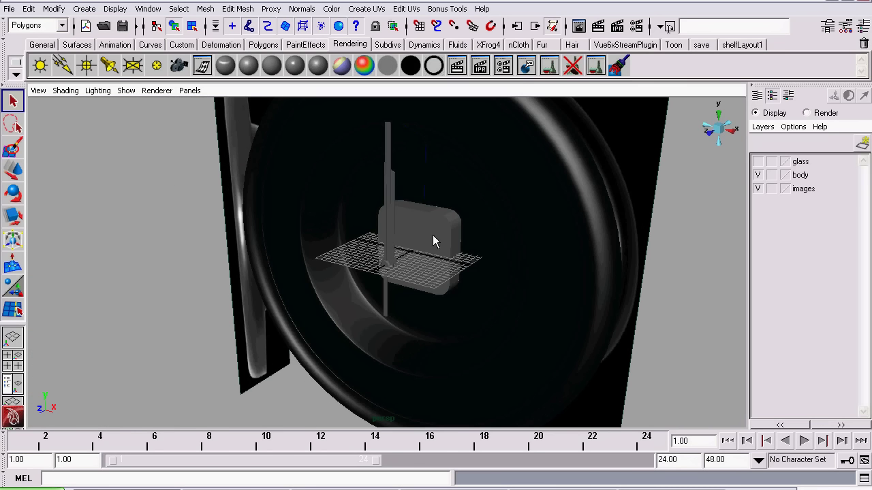
pyautogui.keyDown('alt'); pyautogui.moveTo(369, 273); pyautogui.dragTo(439, 246); pyautogui.keyUp('alt')
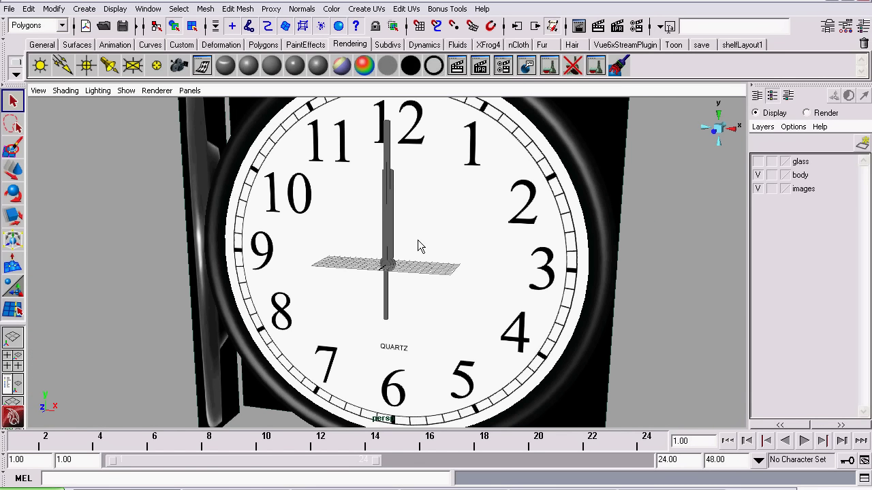
pyautogui.click(757, 175)
pyautogui.click(757, 174)
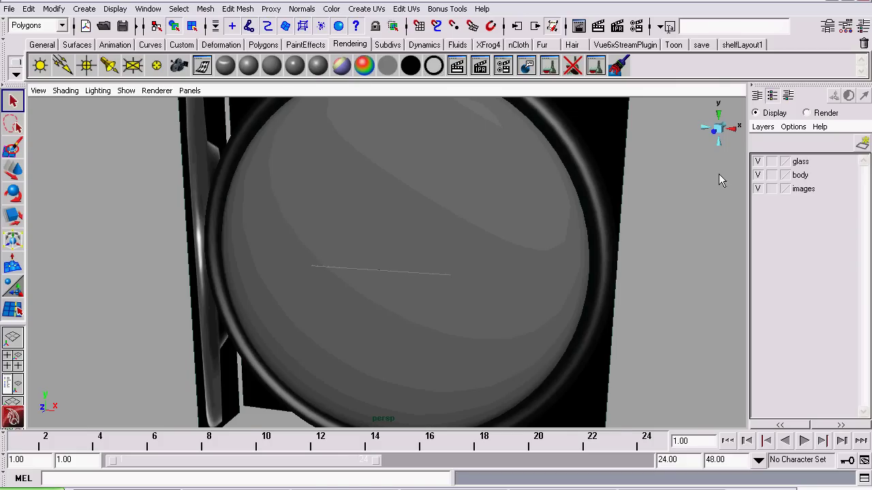
pyautogui.keyDown('alt'); pyautogui.moveTo(579, 210); pyautogui.dragTo(640, 215); pyautogui.keyUp('alt')
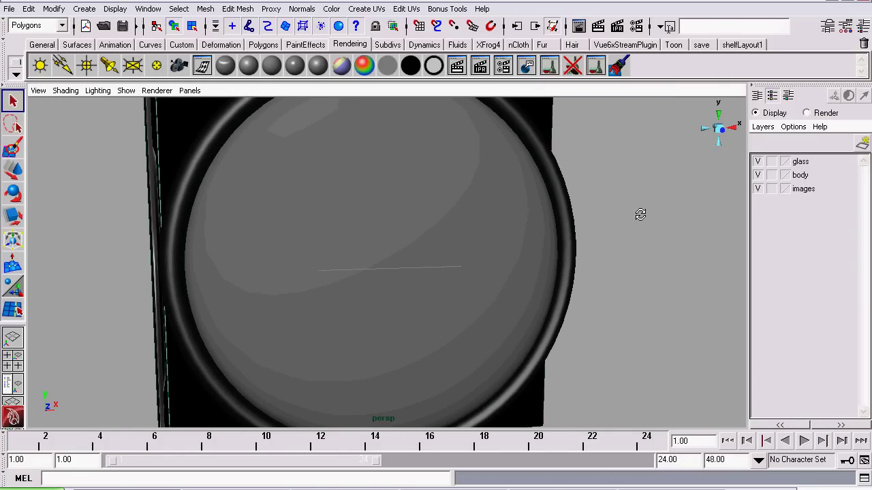
# Assign a new Blinn material to the domed glass cover over the clock face
pyautogui.click(391, 208)
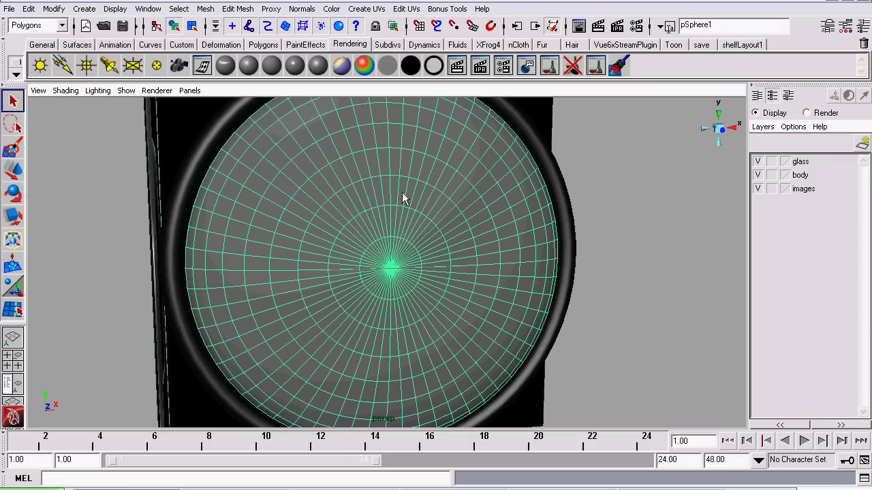
pyautogui.keyDown('alt'); pyautogui.moveTo(403, 195); pyautogui.dragTo(387, 195); pyautogui.keyUp('alt')
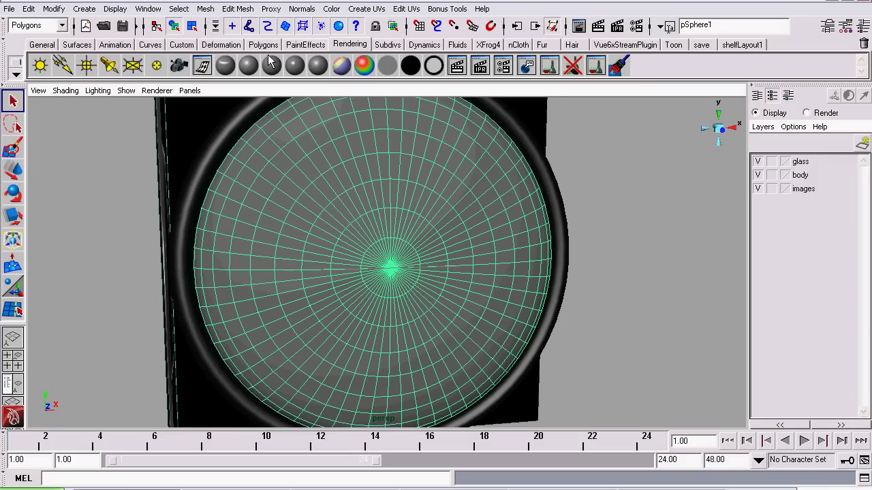
pyautogui.click(247, 66)
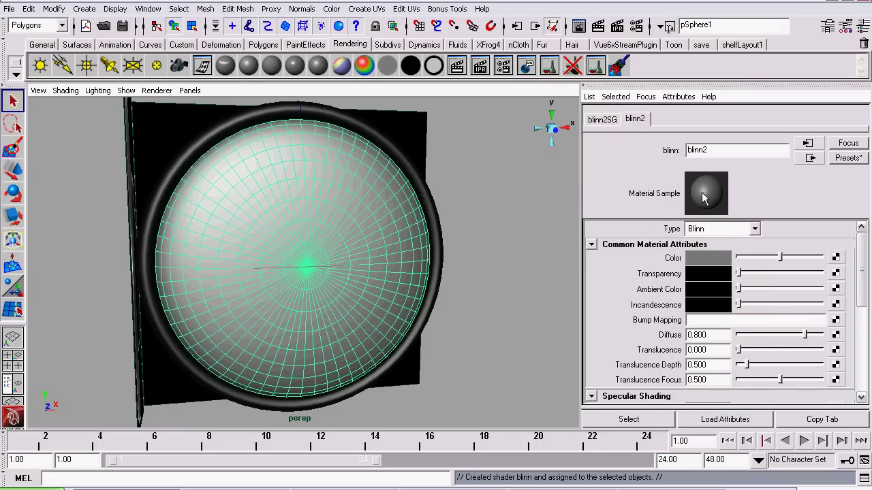
# Make the glass cover's Blinn material almost fully transparent, with a transparency value of 0.942, and deselect the cover
pyautogui.moveTo(744, 272); pyautogui.dragTo(816, 280)
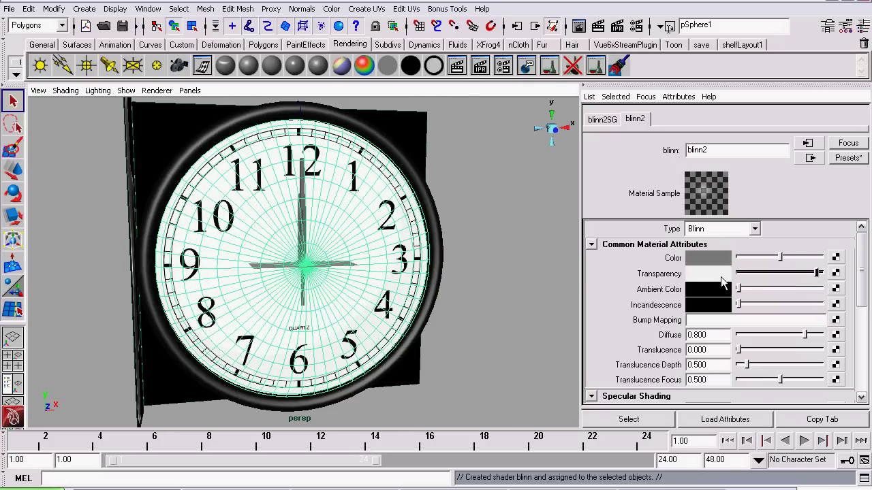
pyautogui.click(708, 274)
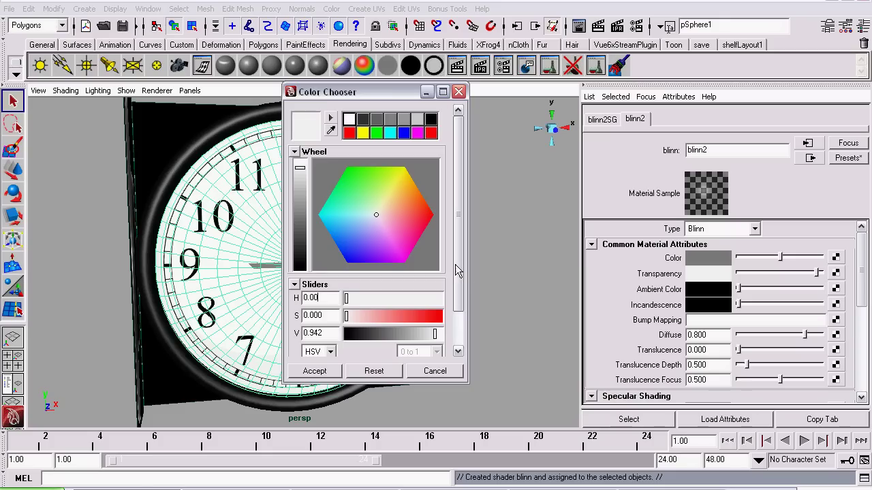
pyautogui.scroll(-2, 408, 348)
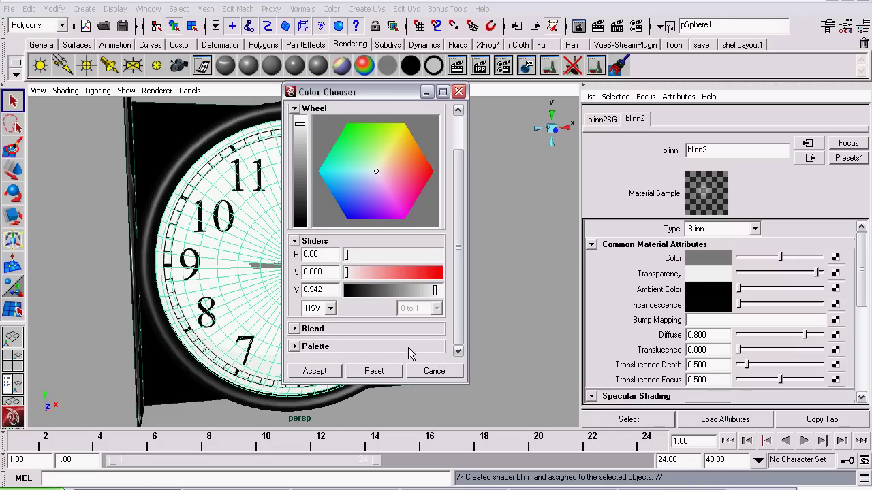
pyautogui.click(320, 373)
pyautogui.click(103, 194)
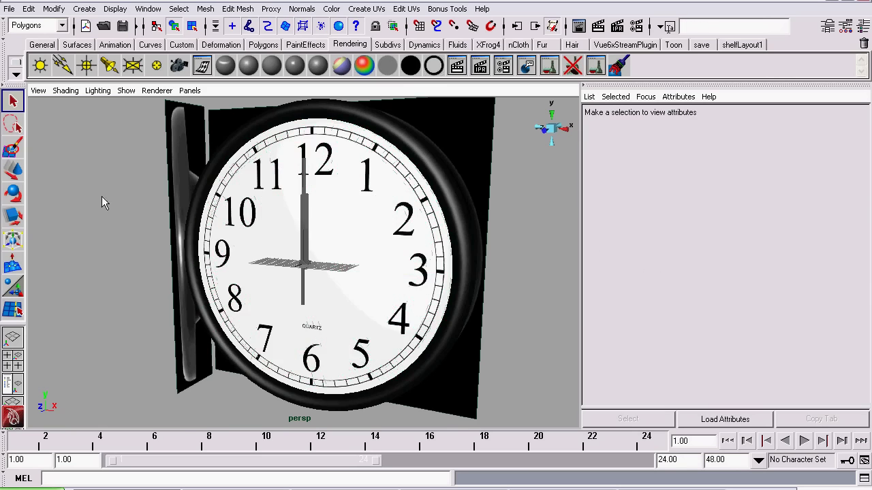
# Move the centre cap, shaft sleeves and all clock hands together along Z back toward the clock face
pyautogui.keyDown('alt'); pyautogui.moveTo(103, 195); pyautogui.dragTo(310, 272); pyautogui.keyUp('alt')
pyautogui.click(326, 272)
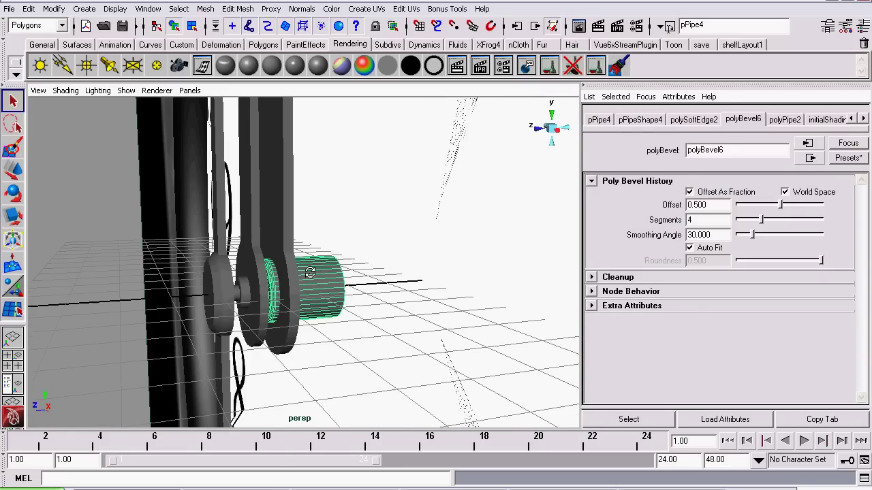
pyautogui.click(249, 288)
pyautogui.keyDown('alt'); pyautogui.moveTo(241, 286); pyautogui.dragTo(229, 287); pyautogui.keyUp('alt')
pyautogui.click(222, 287)
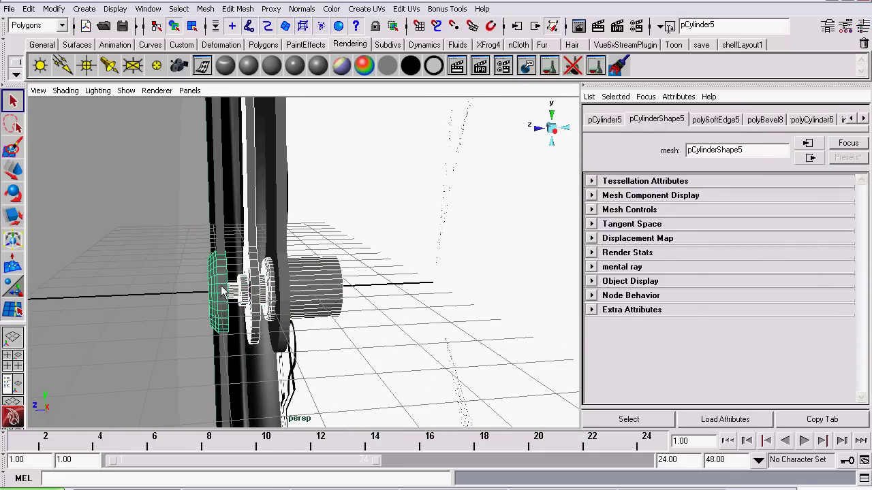
pyautogui.keyDown('shift'); pyautogui.click(220, 228); pyautogui.keyUp('shift')
pyautogui.keyDown('shift'); pyautogui.click(284, 192); pyautogui.keyUp('shift')
pyautogui.click(12, 172)
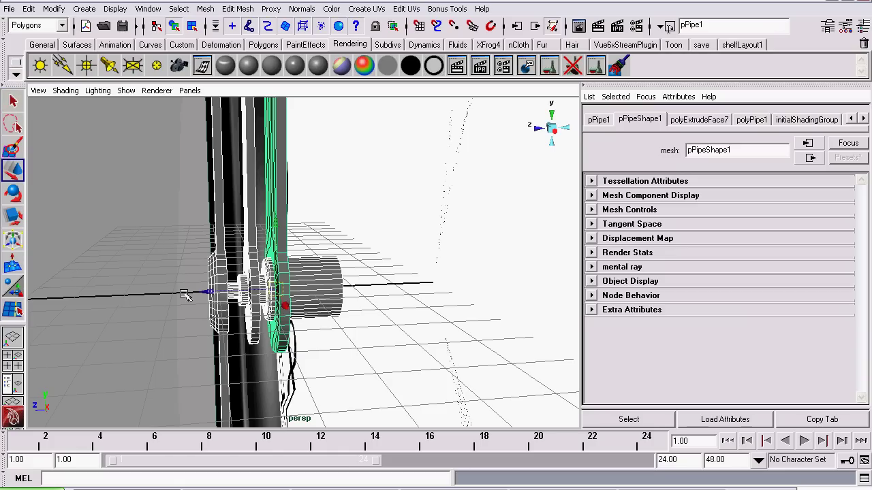
pyautogui.moveTo(203, 292); pyautogui.dragTo(332, 290)
pyautogui.scroll(-5, 334, 295)
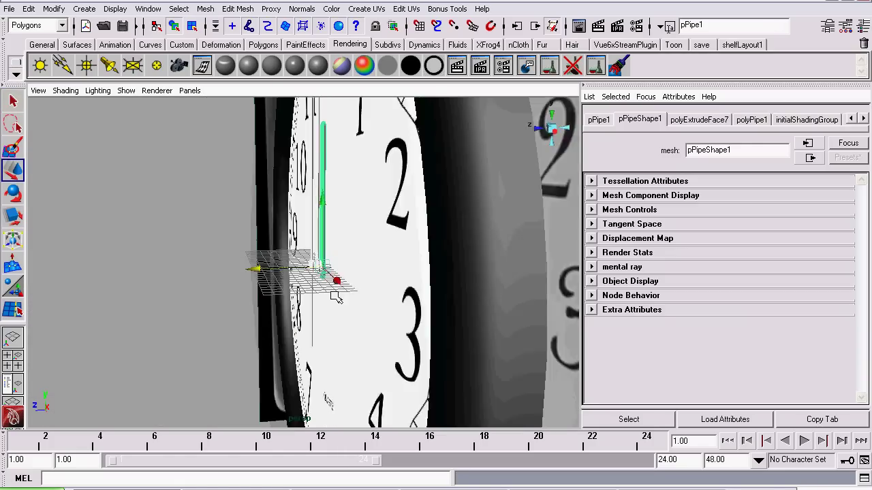
pyautogui.click(164, 253)
# Examine the spacing of the hands and centre hub in front of the clock face from several angles
pyautogui.keyDown('alt'); pyautogui.moveTo(163, 253); pyautogui.dragTo(328, 261); pyautogui.keyUp('alt')
pyautogui.keyDown('alt'); pyautogui.moveTo(328, 261); pyautogui.dragTo(679, 325, button='right'); pyautogui.keyUp('alt')
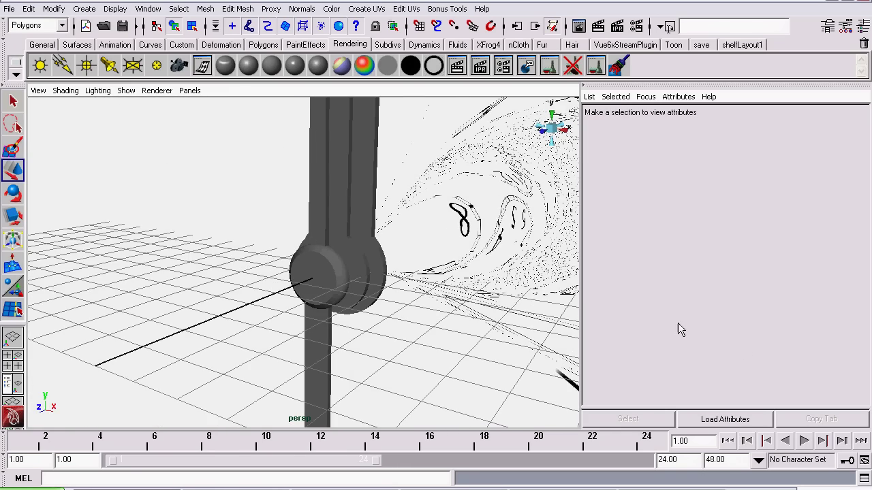
pyautogui.keyDown('alt'); pyautogui.moveTo(425, 262); pyautogui.dragTo(361, 260); pyautogui.keyUp('alt')
pyautogui.keyDown('alt'); pyautogui.moveTo(361, 260); pyautogui.dragTo(100, 213, button='right'); pyautogui.keyUp('alt')
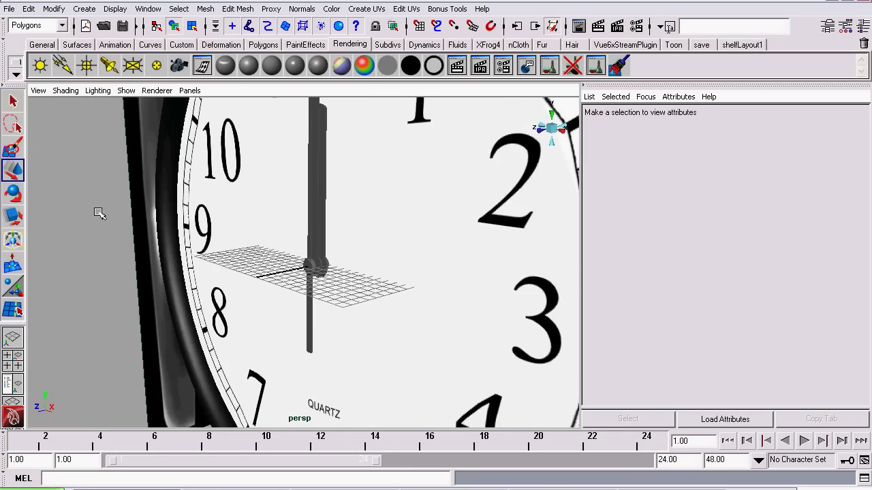
pyautogui.keyDown('alt'); pyautogui.moveTo(423, 231); pyautogui.dragTo(255, 218, button='right'); pyautogui.keyUp('alt')
pyautogui.keyDown('alt'); pyautogui.moveTo(254, 217); pyautogui.dragTo(284, 265); pyautogui.keyUp('alt')
pyautogui.keyDown('alt'); pyautogui.moveTo(285, 265); pyautogui.dragTo(345, 200, button='right'); pyautogui.keyUp('alt')
pyautogui.keyDown('alt'); pyautogui.moveTo(345, 200); pyautogui.dragTo(212, 265); pyautogui.keyUp('alt')
pyautogui.keyDown('alt'); pyautogui.moveTo(211, 264); pyautogui.dragTo(448, 297, button='right'); pyautogui.keyUp('alt')
pyautogui.keyDown('alt'); pyautogui.moveTo(448, 298); pyautogui.dragTo(393, 263, button='middle'); pyautogui.keyUp('alt')
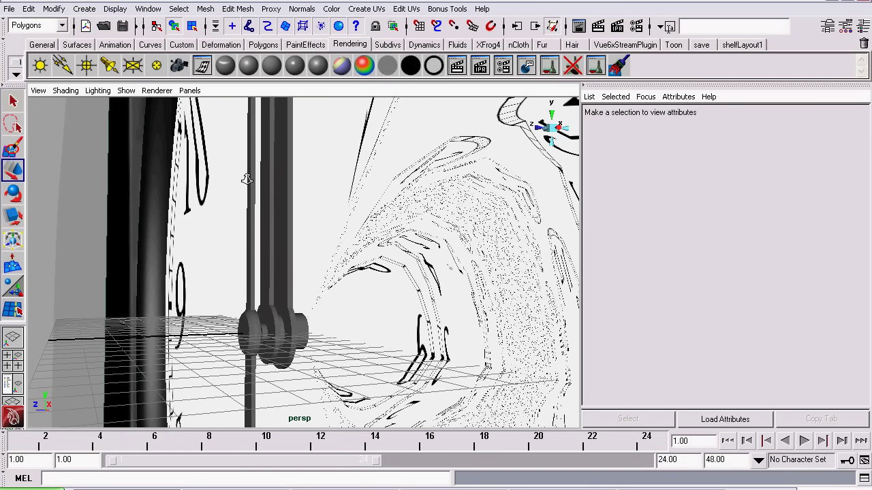
# Assign the existing blinn1 material to the three clock hands using the Hypershade, and close the Hypershade
pyautogui.keyDown('alt'); pyautogui.moveTo(243, 177); pyautogui.dragTo(434, 211, button='right'); pyautogui.keyUp('alt')
pyautogui.click(193, 212)
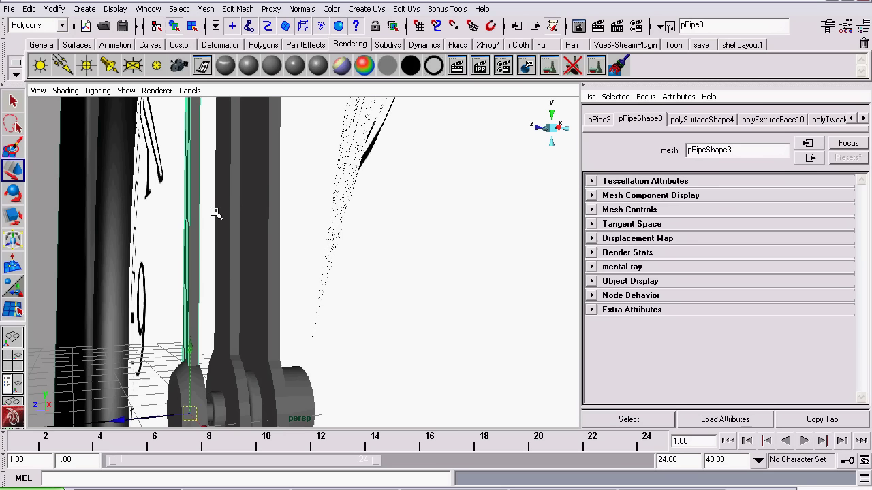
pyautogui.keyDown('shift'); pyautogui.click(232, 194); pyautogui.keyUp('shift')
pyautogui.keyDown('shift'); pyautogui.click(265, 183); pyautogui.keyUp('shift')
pyautogui.keyDown('alt'); pyautogui.moveTo(266, 339); pyautogui.dragTo(277, 277, button='middle'); pyautogui.keyUp('alt')
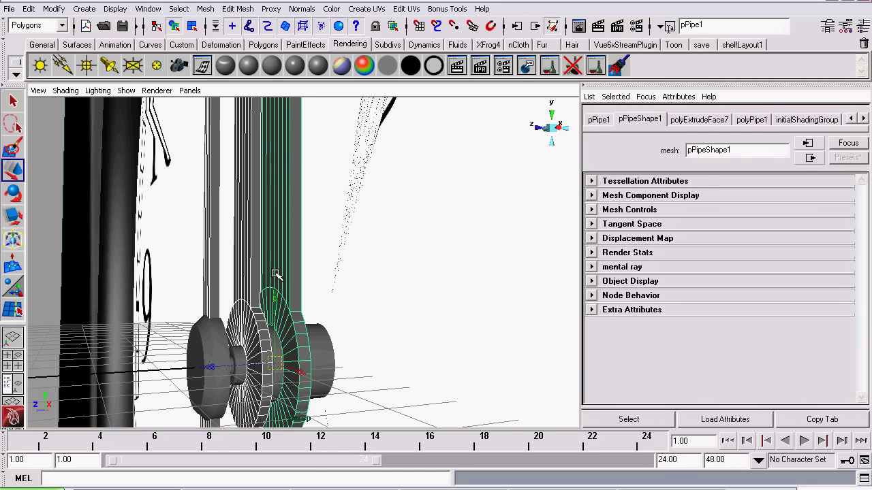
pyautogui.keyDown('alt'); pyautogui.moveTo(276, 277); pyautogui.dragTo(405, 340); pyautogui.keyUp('alt')
pyautogui.keyDown('alt'); pyautogui.moveTo(404, 341); pyautogui.dragTo(68, 236, button='right'); pyautogui.keyUp('alt')
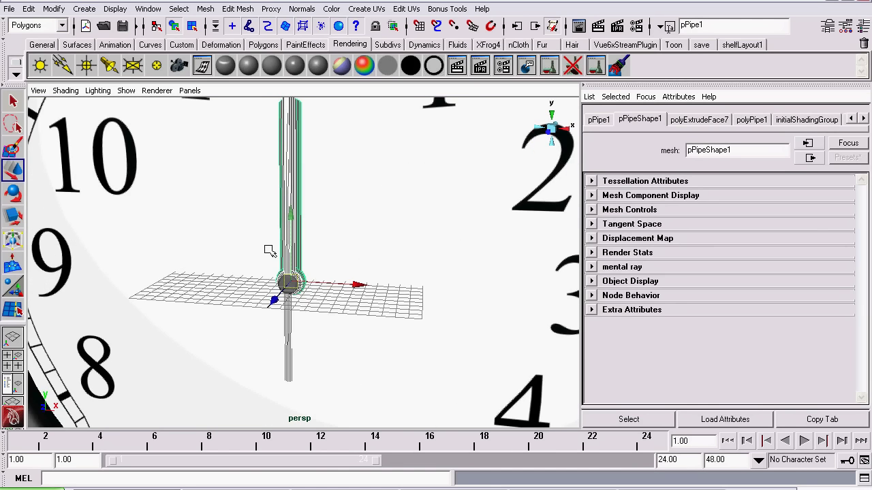
pyautogui.keyDown('alt'); pyautogui.moveTo(271, 252); pyautogui.dragTo(303, 341, button='middle'); pyautogui.keyUp('alt')
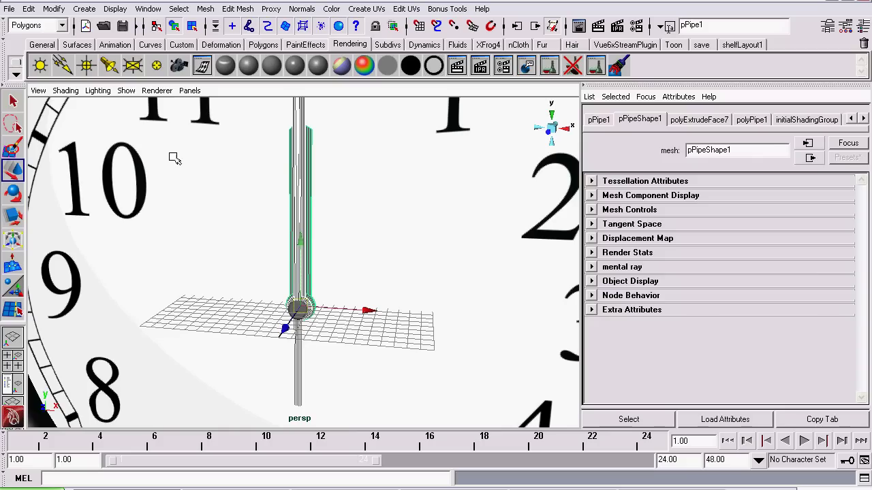
pyautogui.click(148, 9)
pyautogui.moveTo(184, 41)
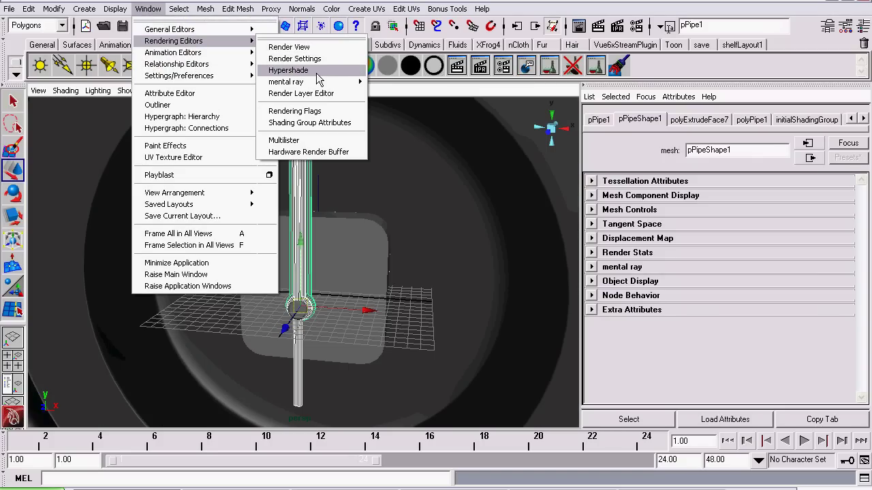
pyautogui.click(318, 75)
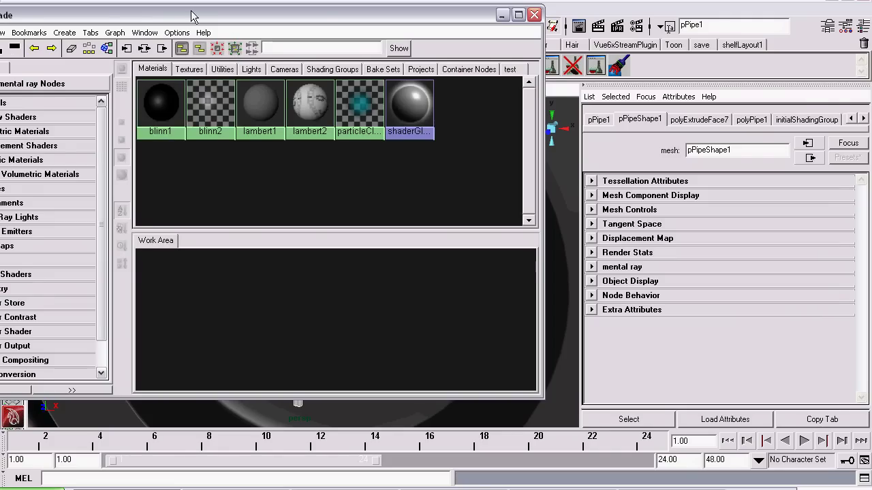
pyautogui.moveTo(200, 15); pyautogui.dragTo(485, 60)
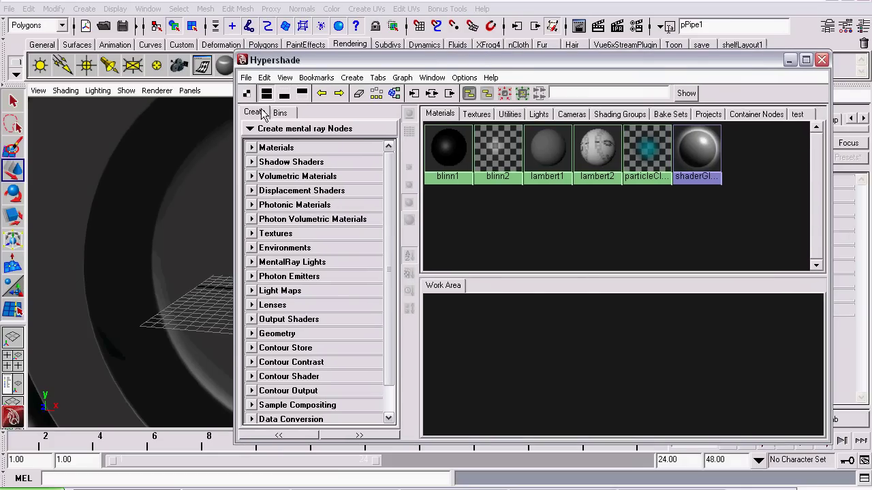
pyautogui.moveTo(236, 121); pyautogui.dragTo(369, 216)
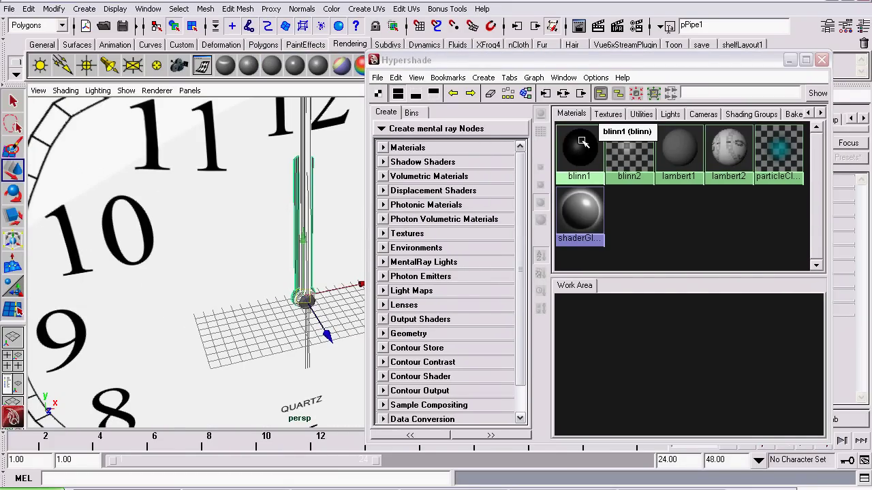
pyautogui.moveTo(583, 142); pyautogui.dragTo(578, 121, button='right')
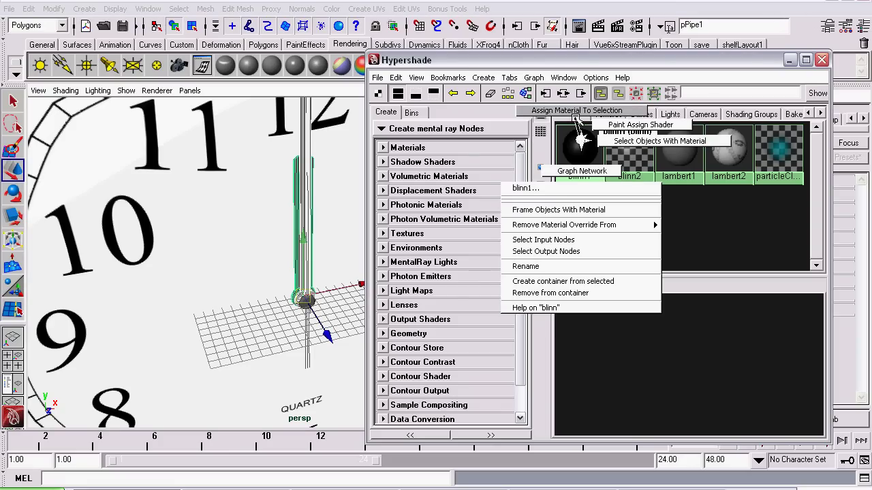
pyautogui.moveTo(576, 118); pyautogui.dragTo(577, 120, button='right')
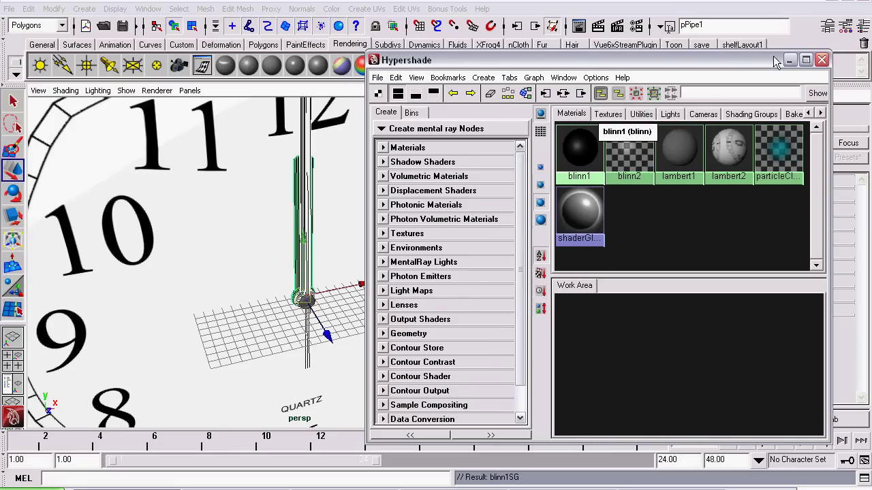
pyautogui.click(823, 61)
# Assign a new Blinn material to the two pipe-shaped sleeves of the hand shaft and lighten its color
pyautogui.keyDown('alt'); pyautogui.moveTo(525, 177); pyautogui.dragTo(376, 393); pyautogui.keyUp('alt')
pyautogui.scroll(-5, 482, 202)
pyautogui.click(458, 264)
pyautogui.scroll(5, 449, 265)
pyautogui.keyDown('alt'); pyautogui.moveTo(193, 322); pyautogui.dragTo(250, 253); pyautogui.keyUp('alt')
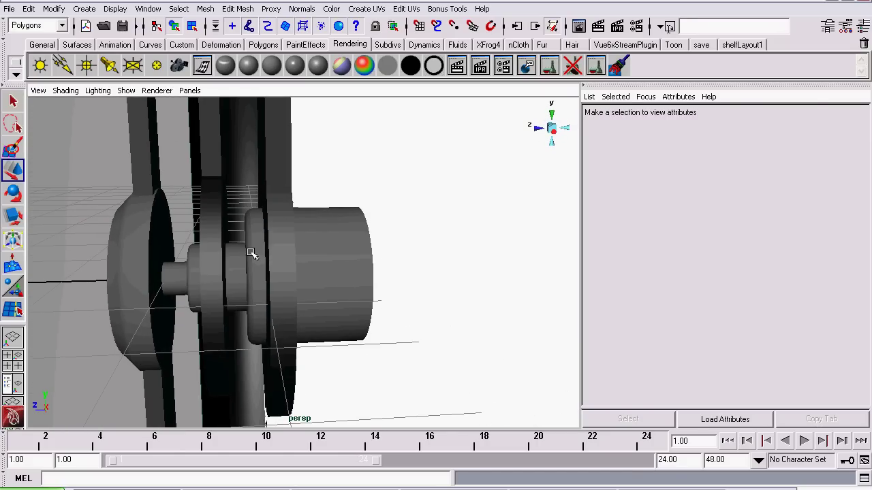
pyautogui.click(237, 265)
pyautogui.click(12, 101)
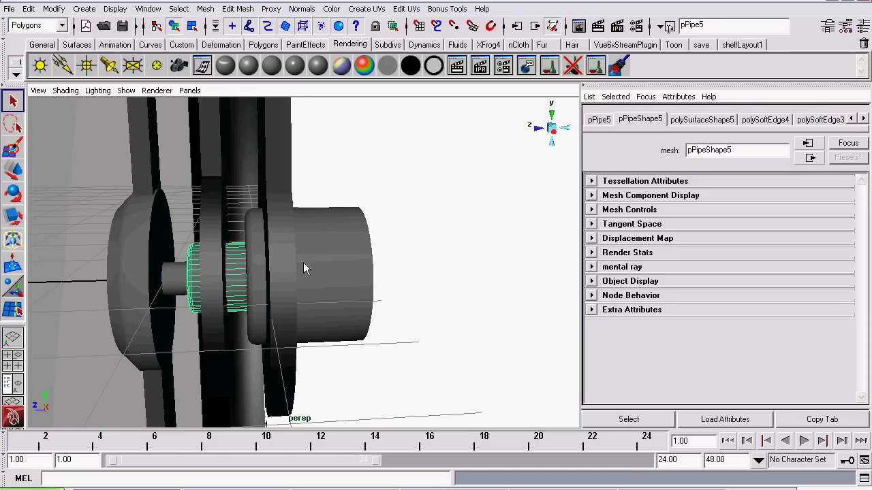
pyautogui.click(334, 251)
pyautogui.keyDown('alt'); pyautogui.moveTo(245, 242); pyautogui.dragTo(297, 245); pyautogui.keyUp('alt')
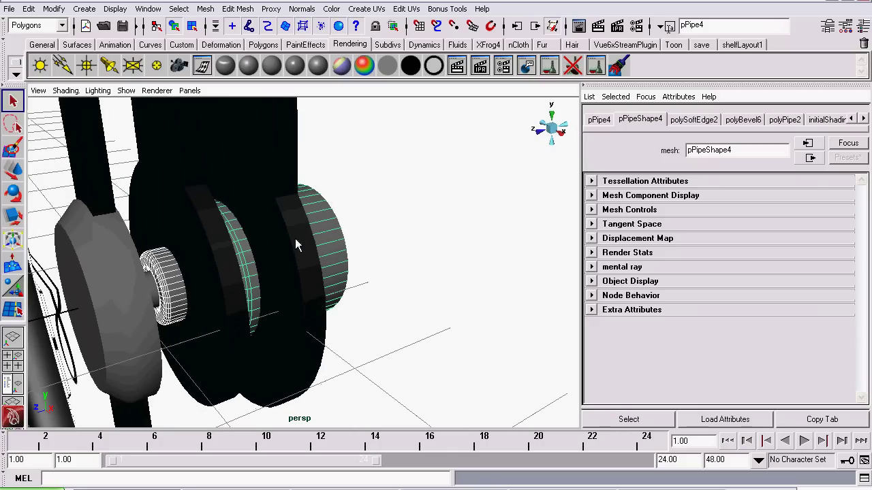
pyautogui.click(252, 68)
pyautogui.keyDown('alt'); pyautogui.moveTo(157, 242); pyautogui.dragTo(182, 240); pyautogui.keyUp('alt')
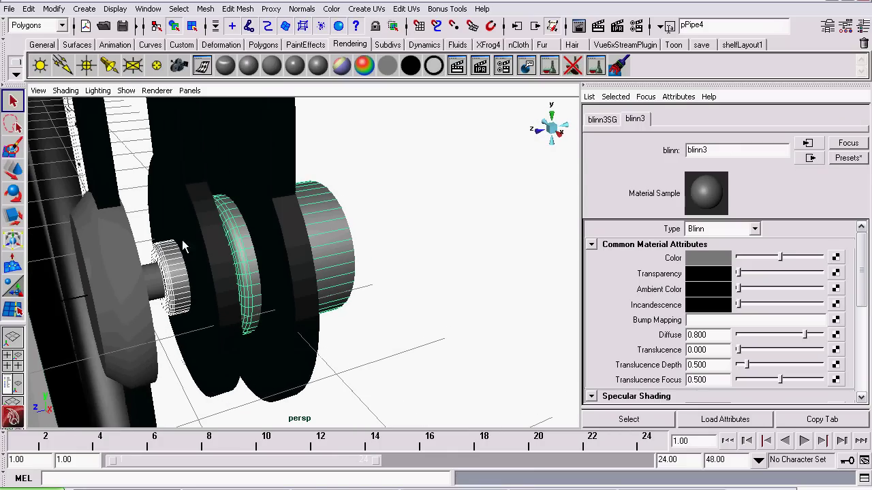
pyautogui.moveTo(783, 258); pyautogui.dragTo(817, 262)
# Assign a separate new Blinn material to the round centre cap in front of the hands
pyautogui.keyDown('alt'); pyautogui.moveTo(269, 238); pyautogui.dragTo(492, 252); pyautogui.keyUp('alt')
pyautogui.click(256, 274)
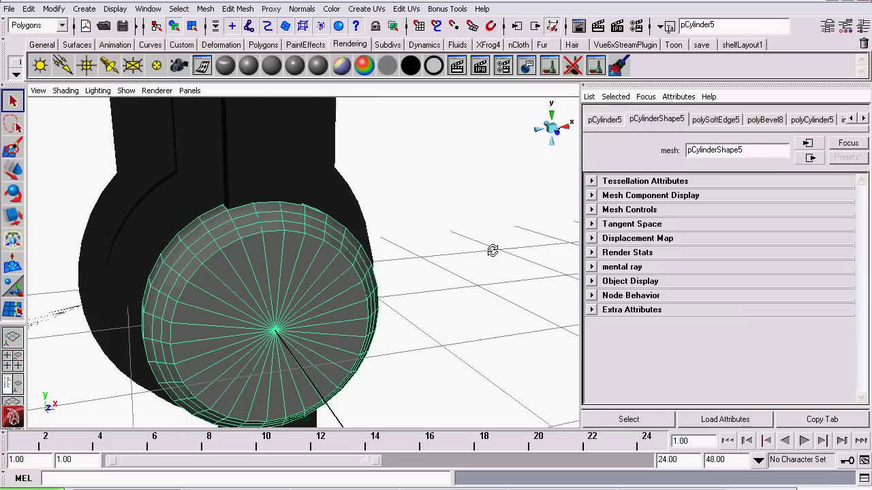
pyautogui.click(248, 67)
pyautogui.keyDown('alt'); pyautogui.moveTo(307, 258); pyautogui.dragTo(151, 242); pyautogui.keyUp('alt')
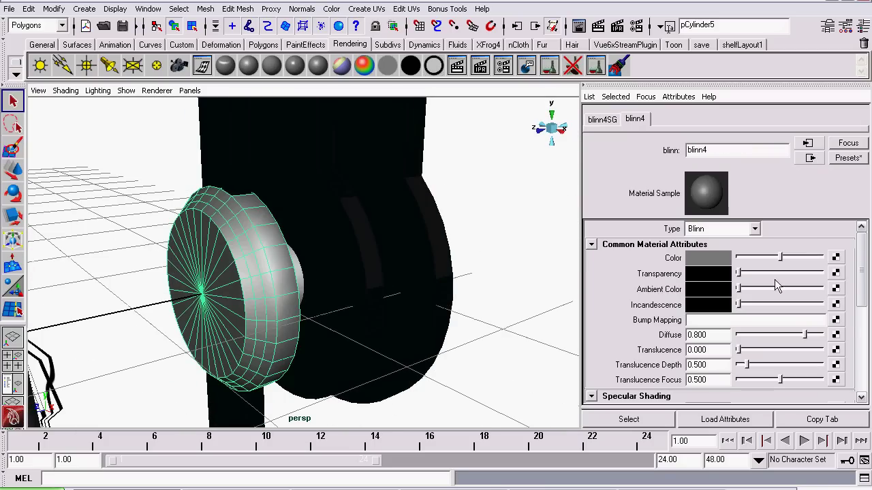
# Set the centre cap material's color to a bright yellow and deselect the cap
pyautogui.click(714, 261)
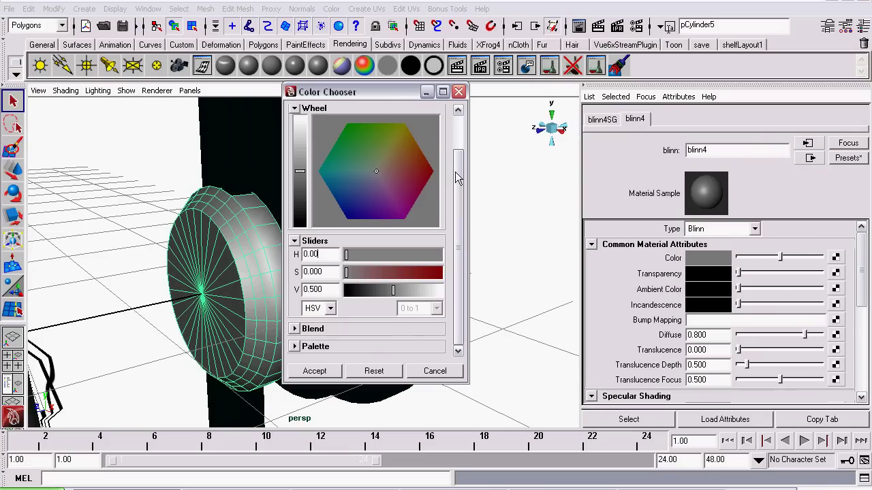
pyautogui.scroll(3, 455, 171)
pyautogui.click(401, 182)
pyautogui.moveTo(306, 197); pyautogui.dragTo(308, 158)
pyautogui.click(312, 369)
pyautogui.scroll(-10, 297, 351)
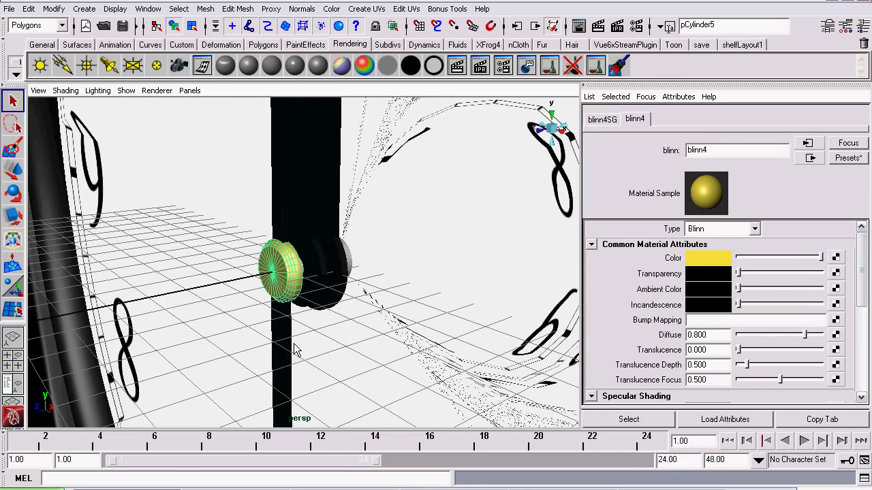
pyautogui.click(106, 212)
pyautogui.keyDown('alt'); pyautogui.moveTo(104, 220); pyautogui.dragTo(335, 297); pyautogui.keyUp('alt')
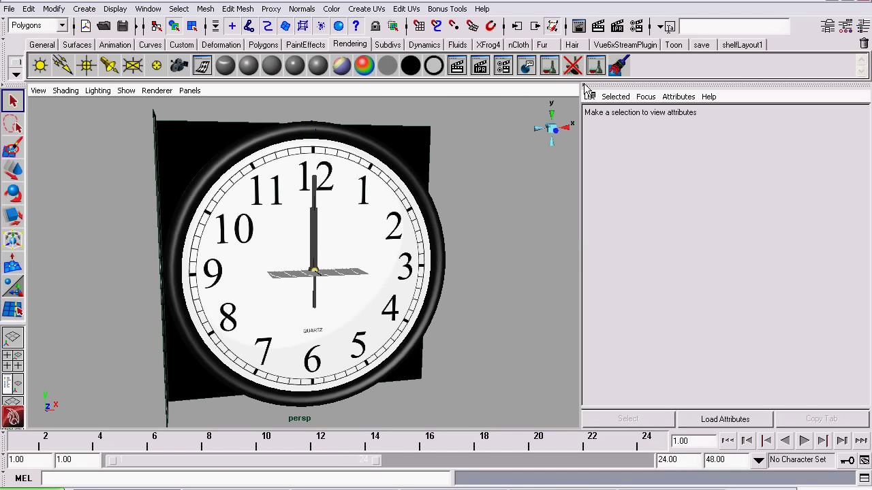